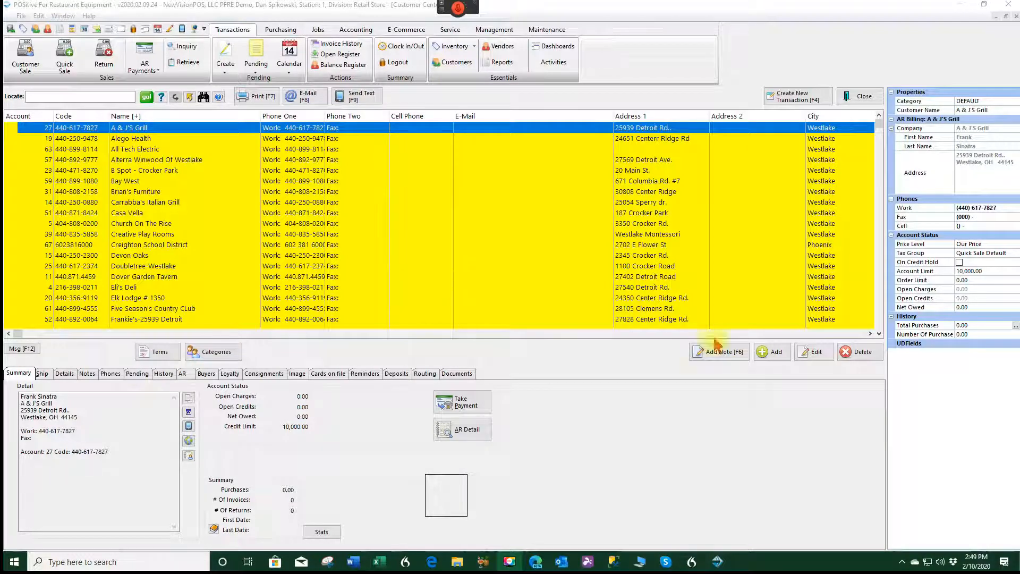
- Add a new customer from the Customer Center list to get a blank Customer Form
{"action": "left_click", "coordinate": [776, 357]}
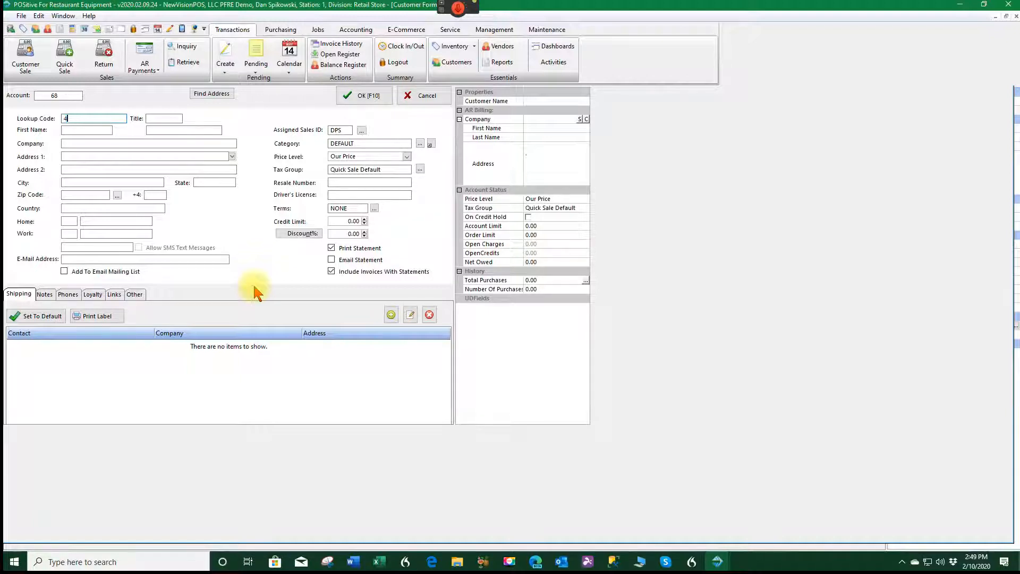
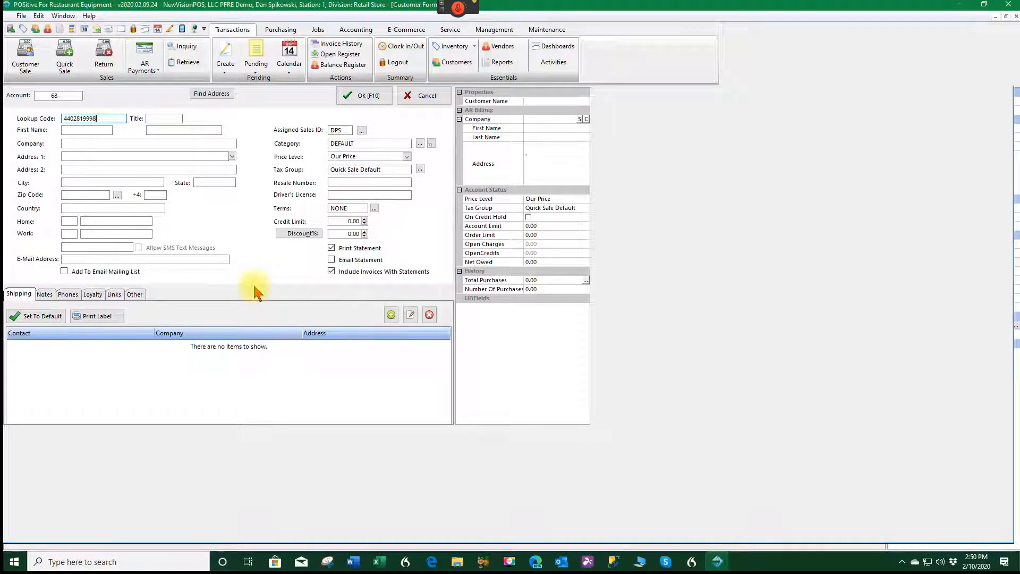
- Enter the customer's lookup code, first name and last name, correcting a first-name typo
{"action": "left_click", "coordinate": [73, 128]}
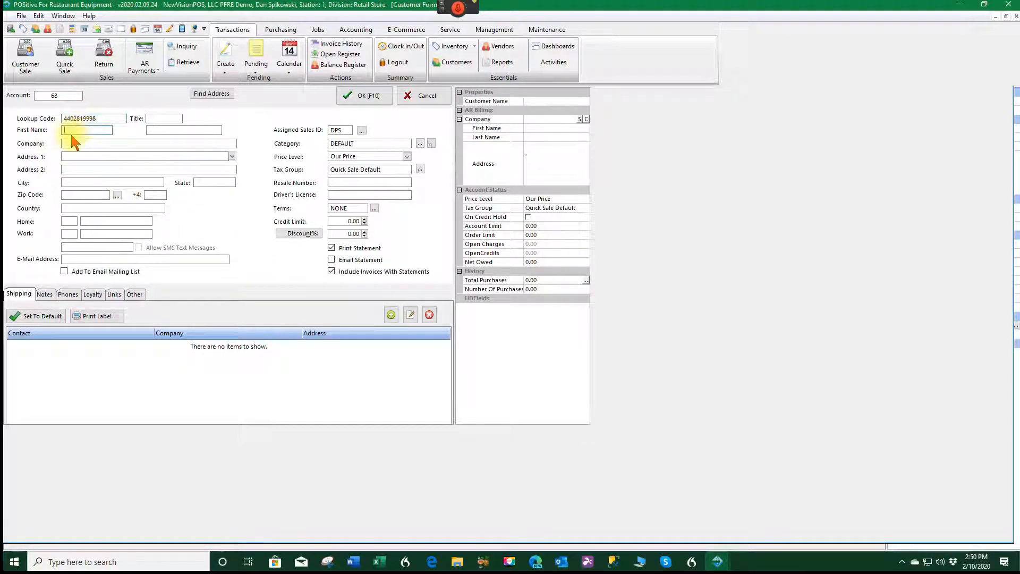
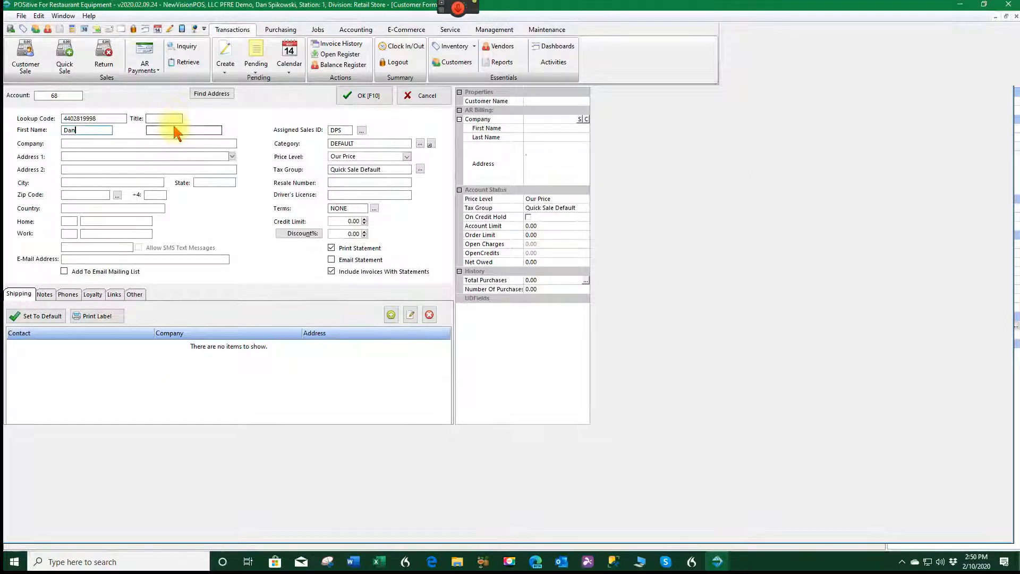
{"action": "left_click", "coordinate": [176, 131]}
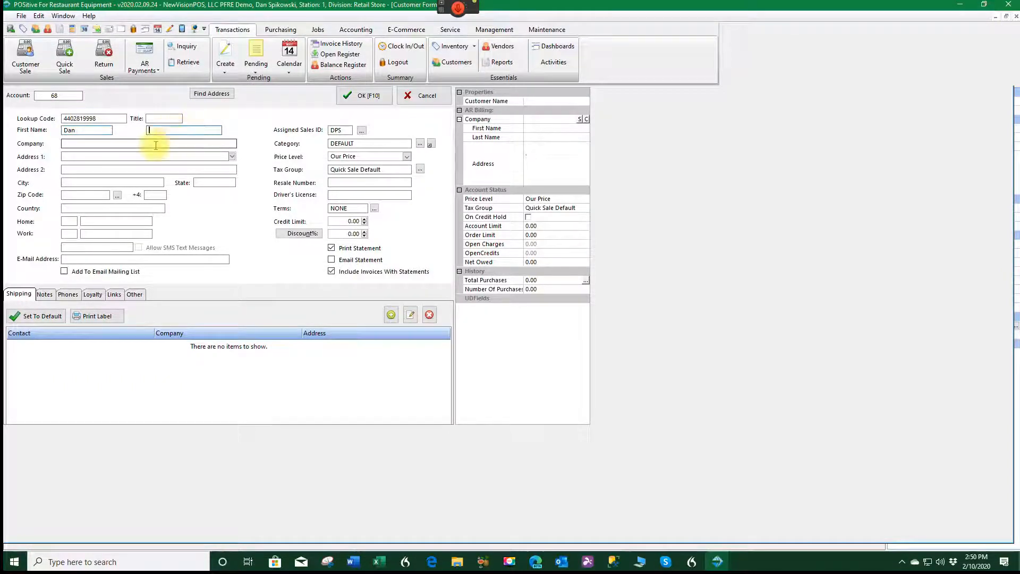
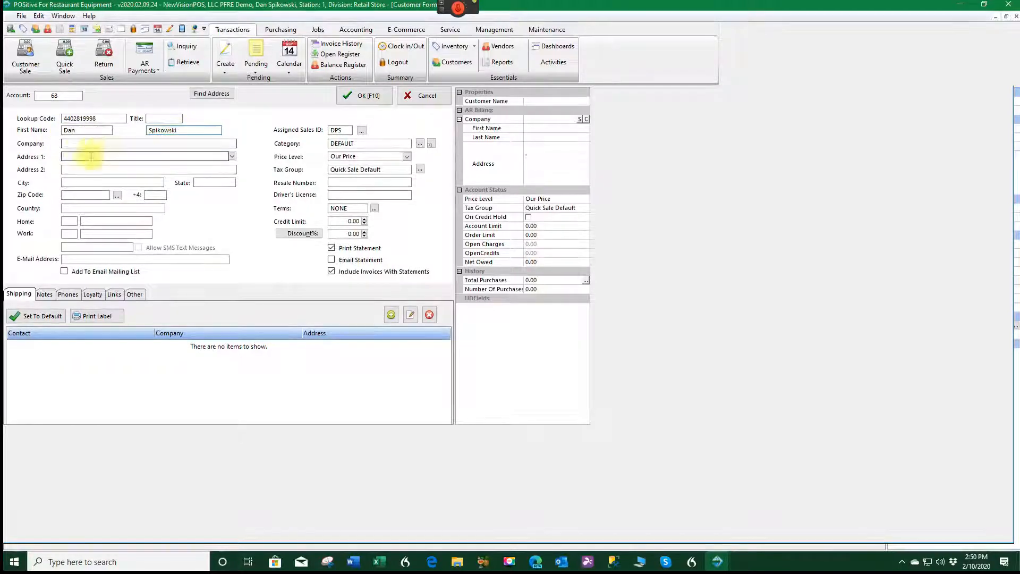
- Enter NewVision Software as company and pick the customer's street address from lookup suggestions
{"action": "left_click", "coordinate": [75, 144]}
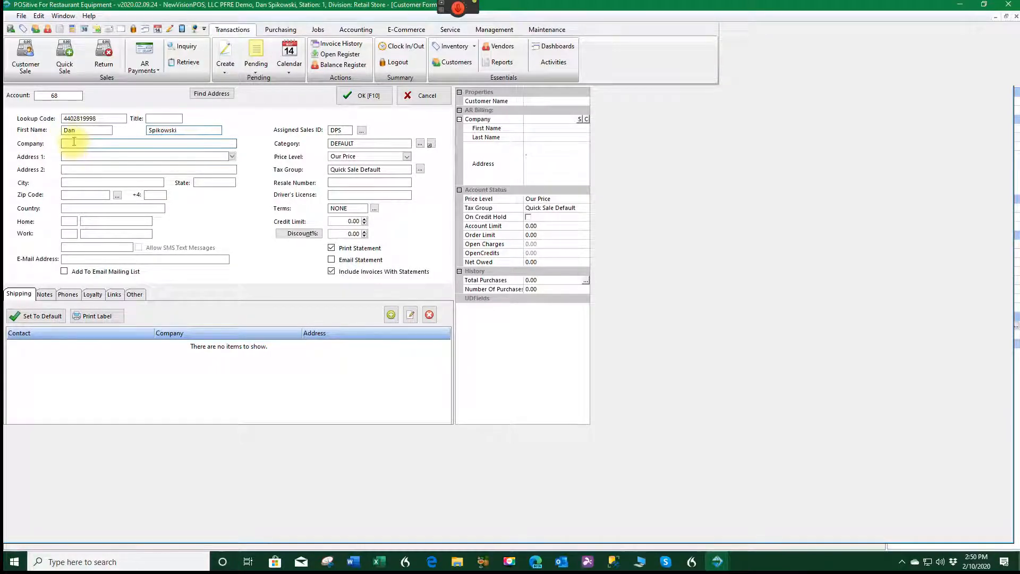
{"action": "type", "text": "NewVision Software"}
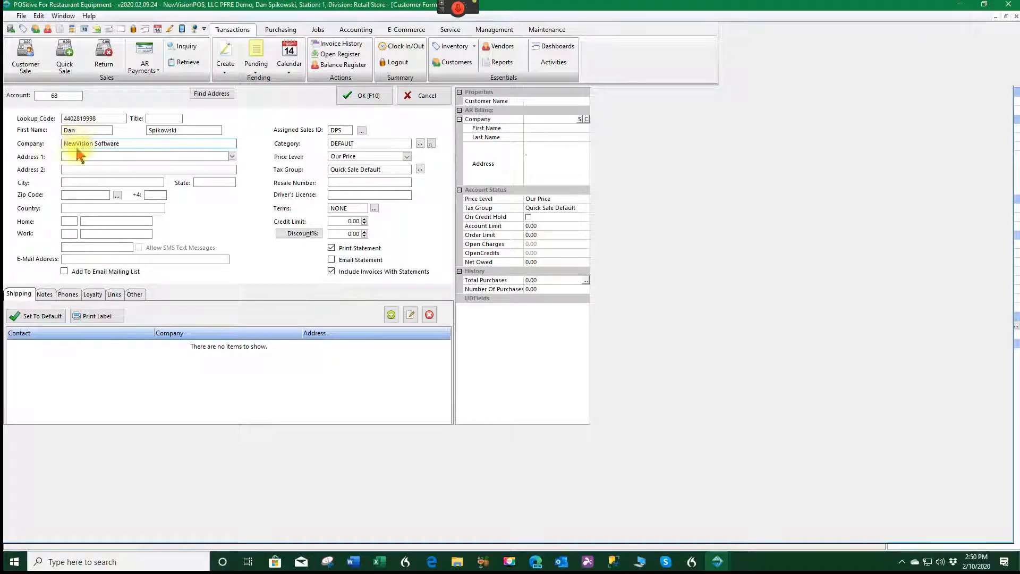
{"action": "left_click", "coordinate": [68, 155]}
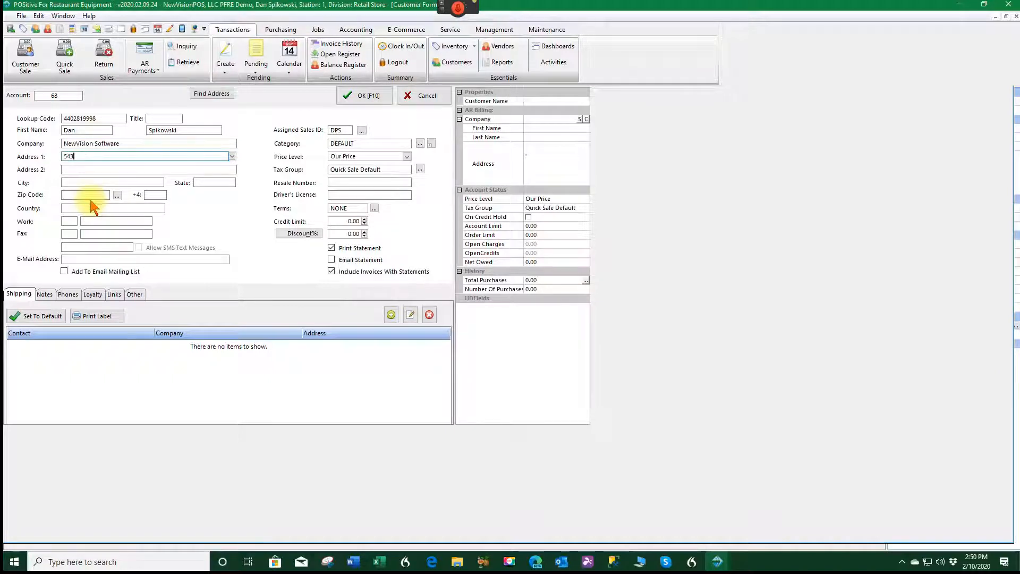
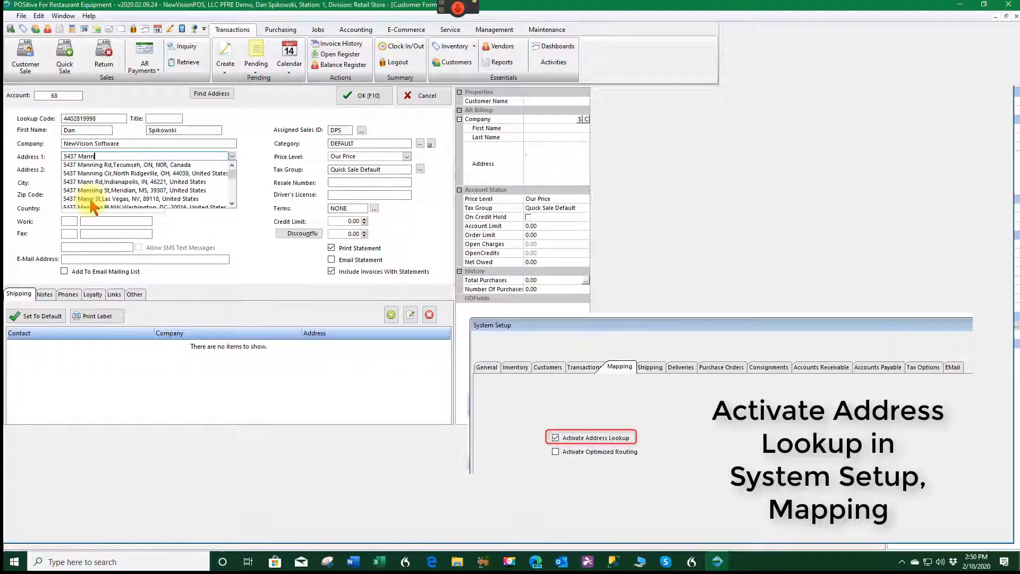
{"action": "left_click", "coordinate": [101, 175]}
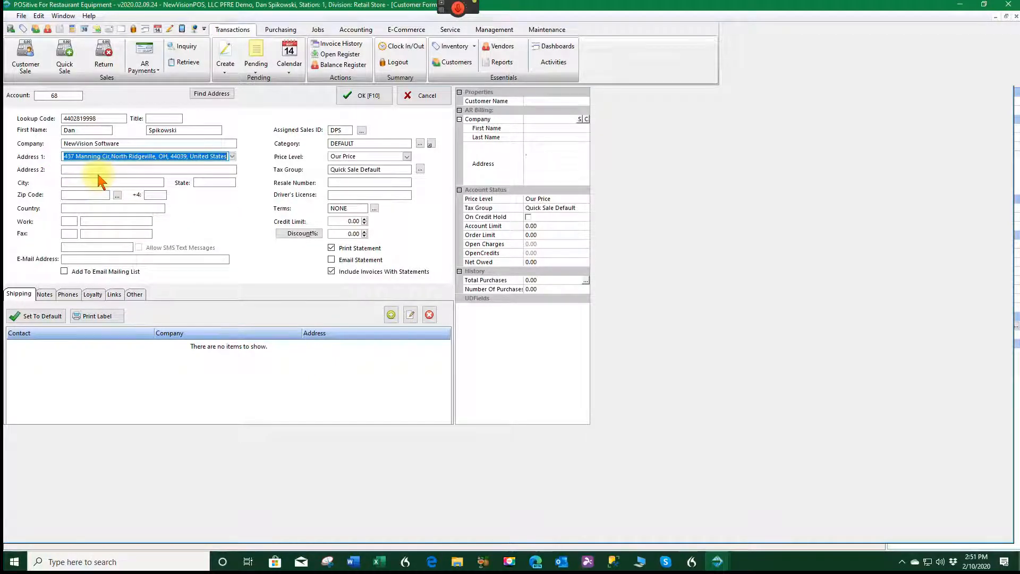
{"action": "key", "text": "Tab"}
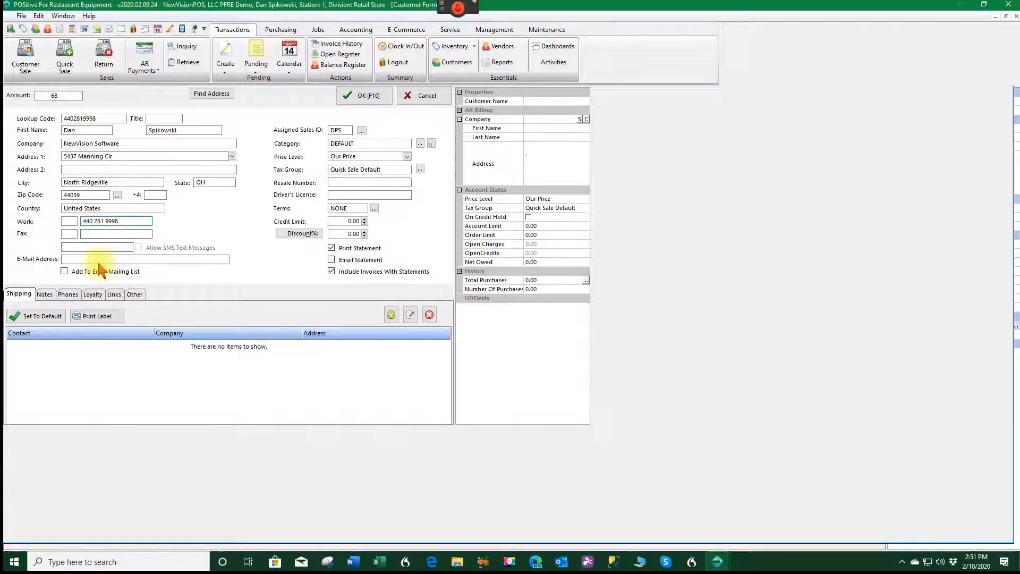
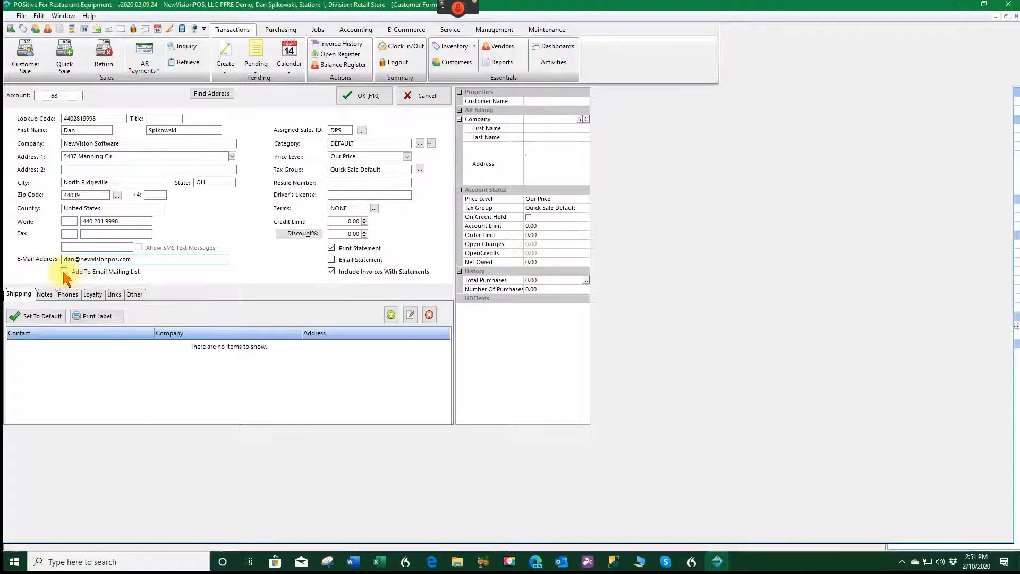
- Fill in the customer's e-mail address and tick Add To Email Mailing List
{"action": "left_click", "coordinate": [64, 272]}
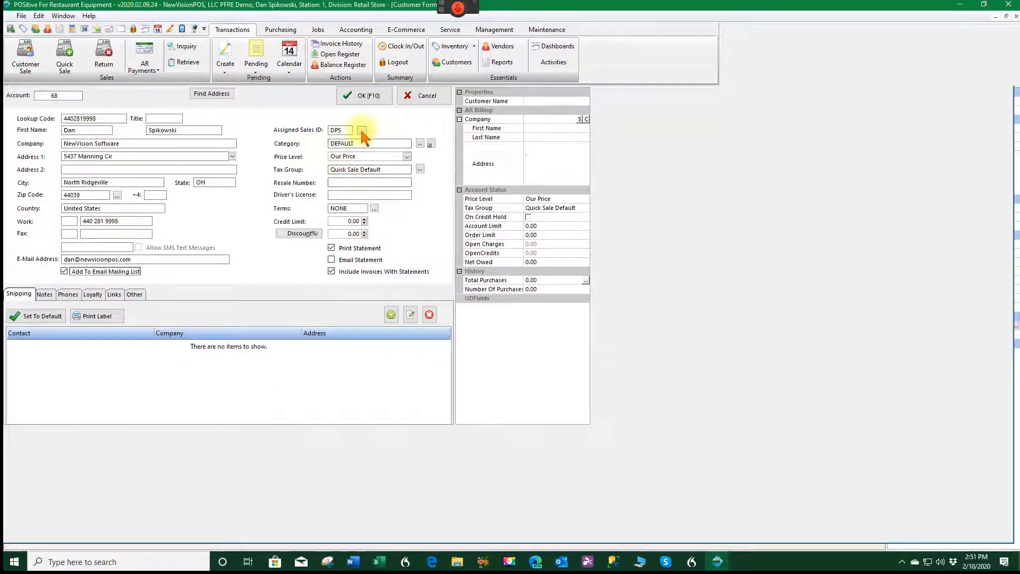
- Set the customer's terms to N30 and credit limit to 50000.00
{"action": "left_click", "coordinate": [420, 143]}
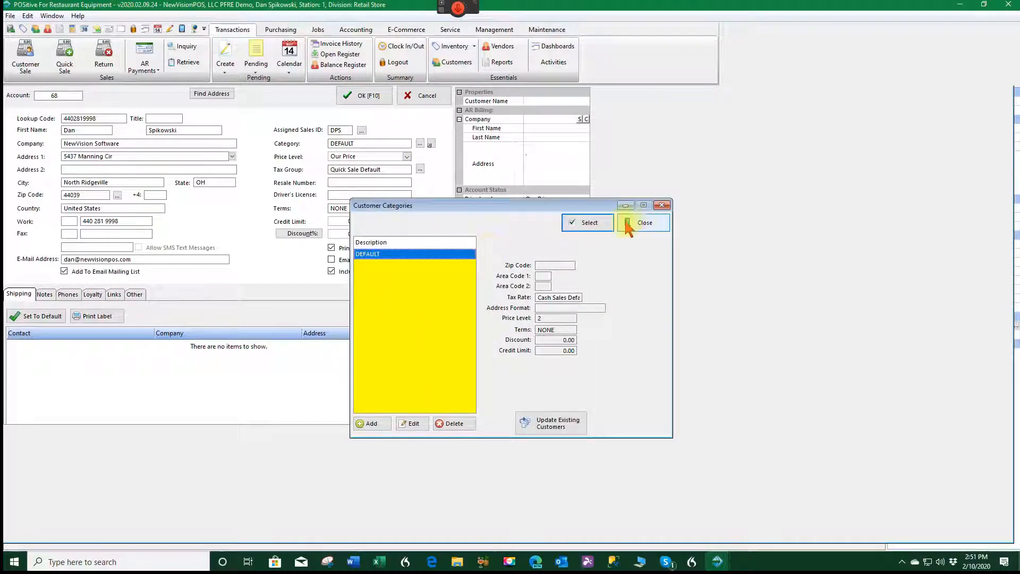
{"action": "left_click", "coordinate": [645, 222]}
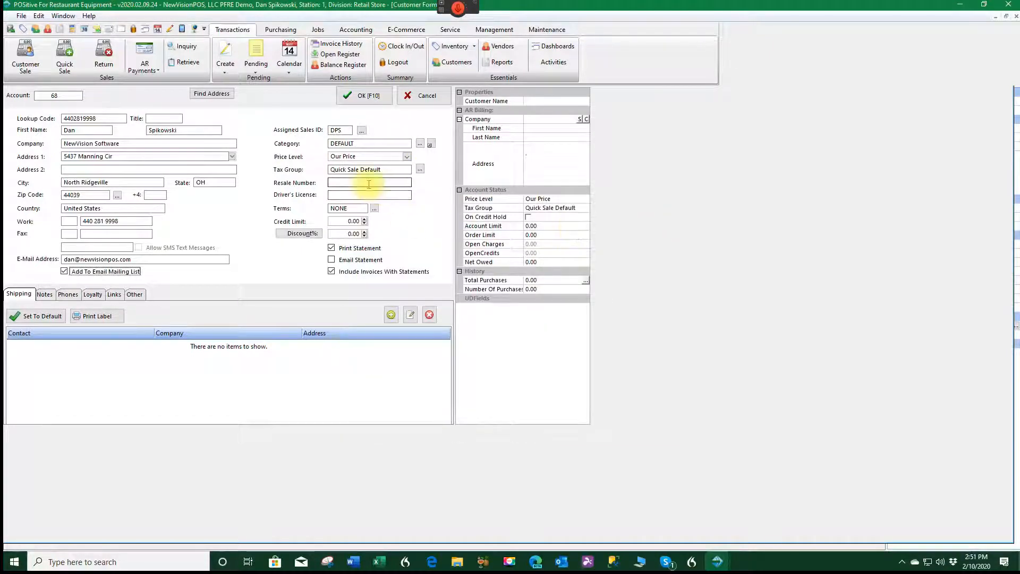
{"action": "left_click", "coordinate": [344, 181]}
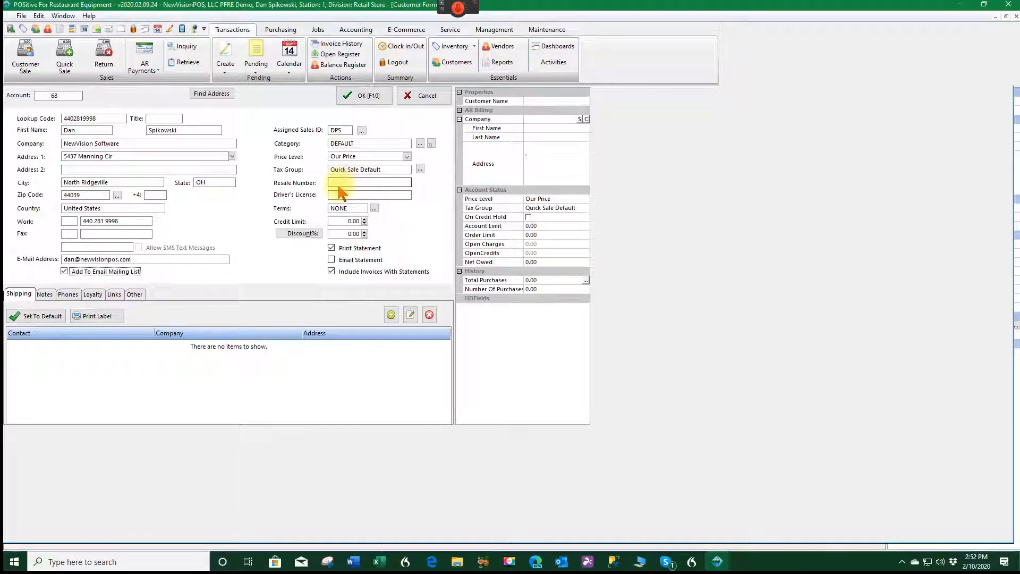
{"action": "left_click", "coordinate": [334, 195]}
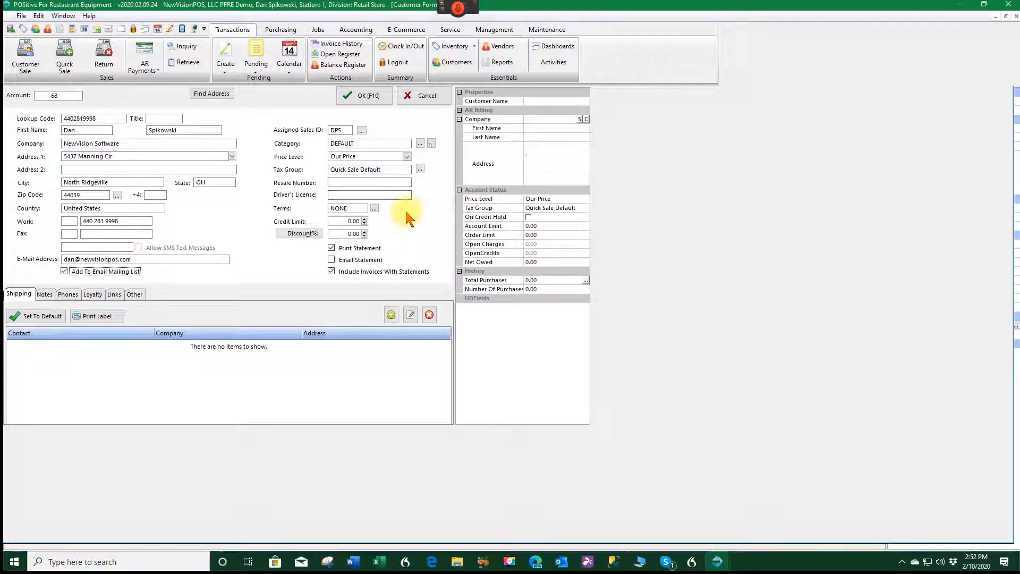
{"action": "left_click", "coordinate": [375, 208]}
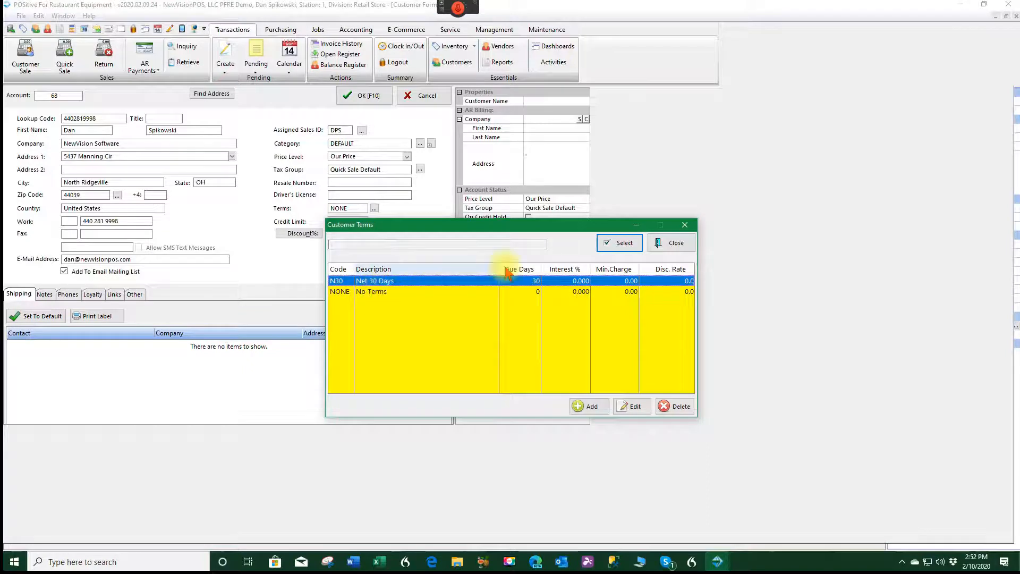
{"action": "left_click", "coordinate": [617, 245]}
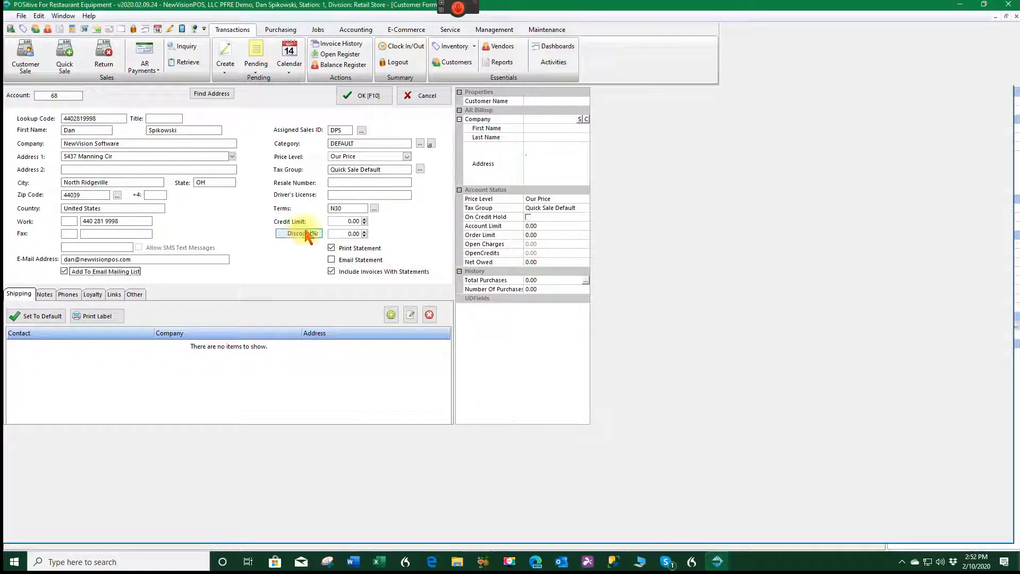
{"action": "left_click", "coordinate": [334, 221]}
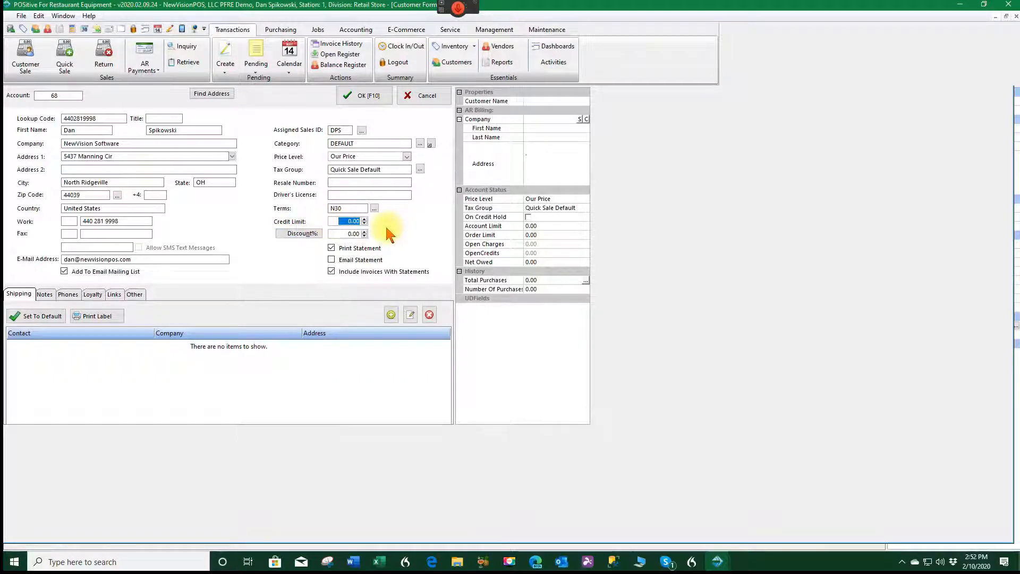
{"action": "type", "text": "50000."}
{"action": "key", "text": "Tab"}
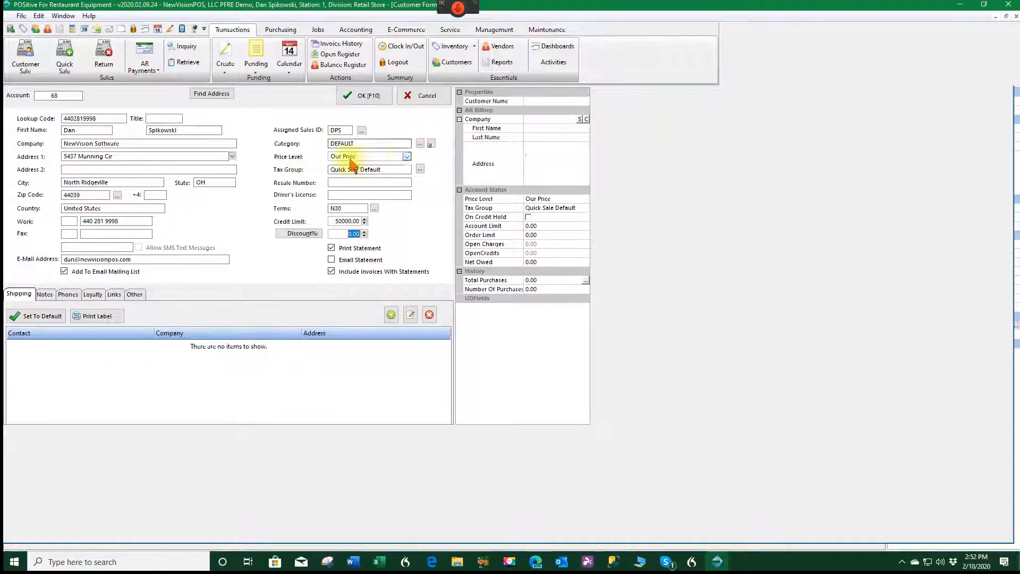
- Choose Wholesale price level and e-mail statements without printing them or including invoices
{"action": "left_click", "coordinate": [406, 156]}
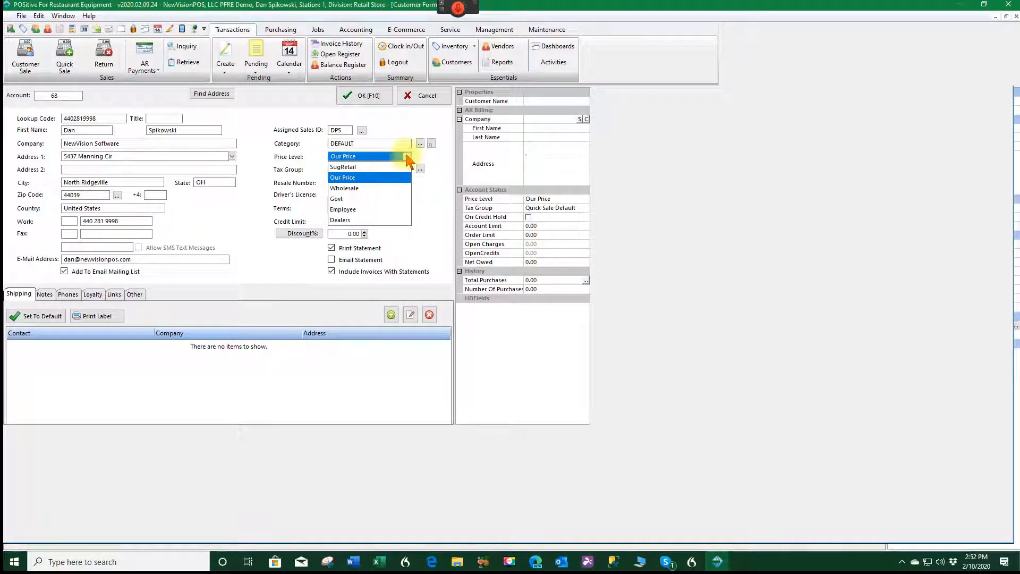
{"action": "left_click", "coordinate": [351, 188]}
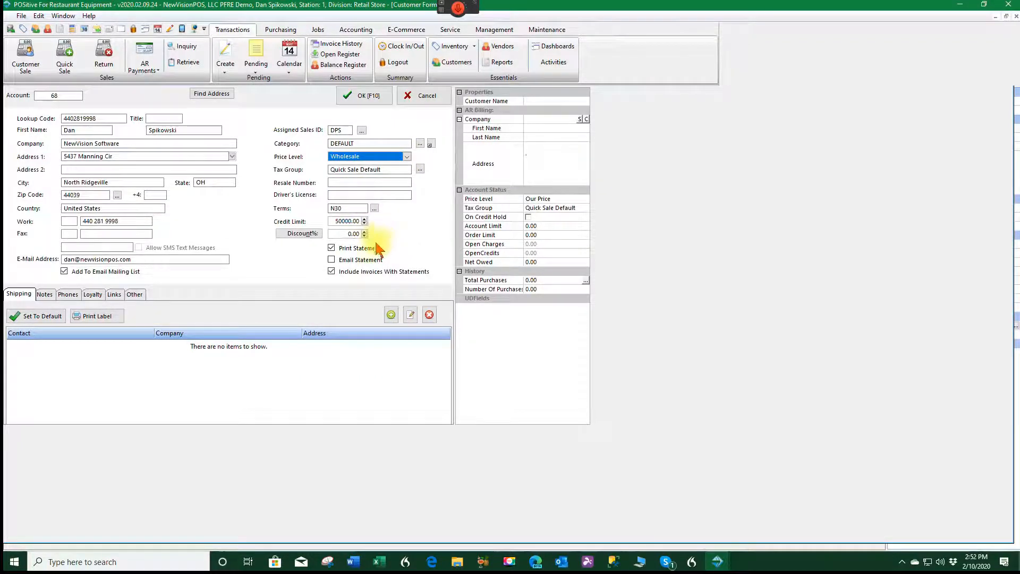
{"action": "left_click", "coordinate": [331, 248]}
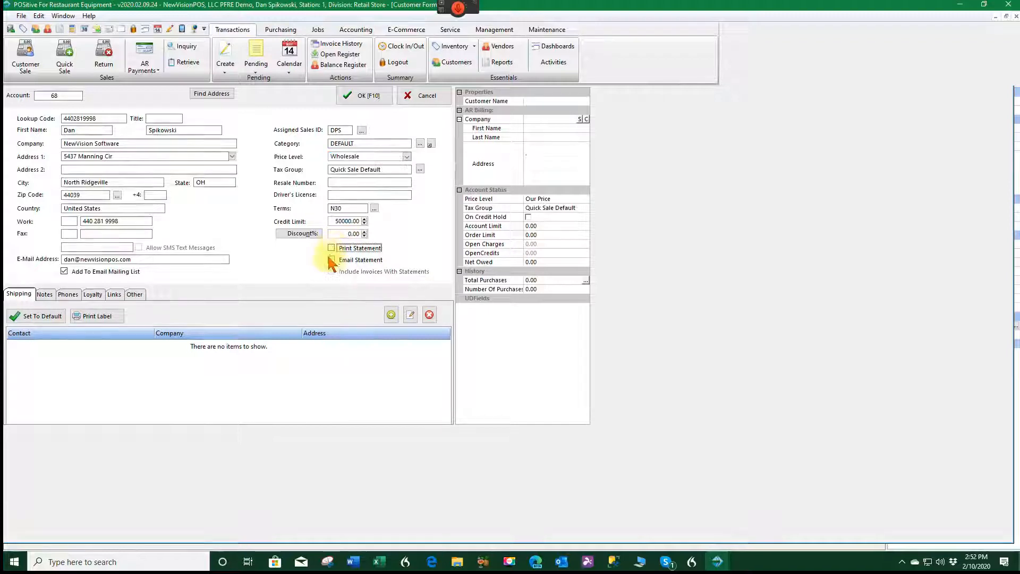
{"action": "left_click", "coordinate": [331, 260]}
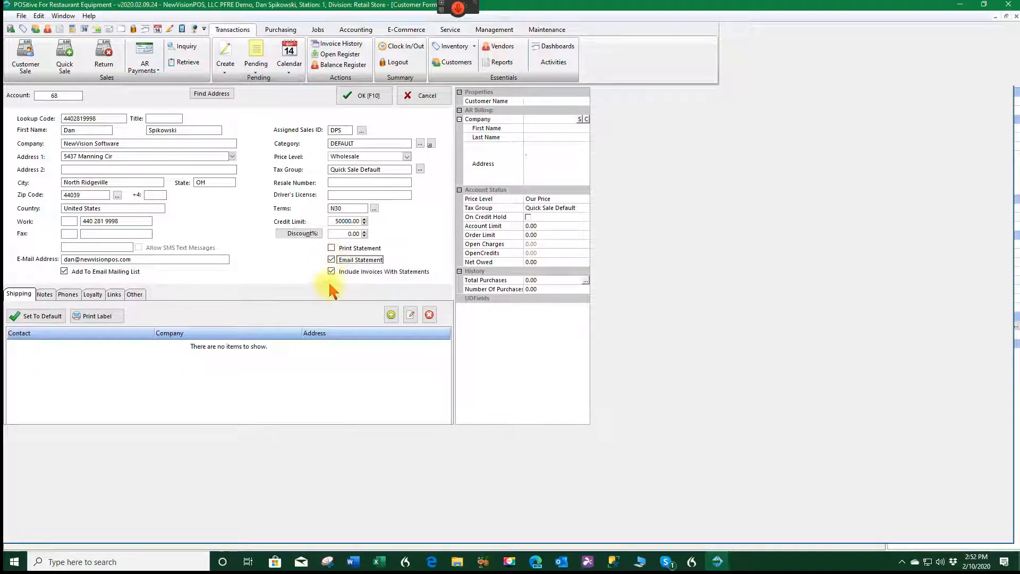
{"action": "left_click", "coordinate": [330, 272]}
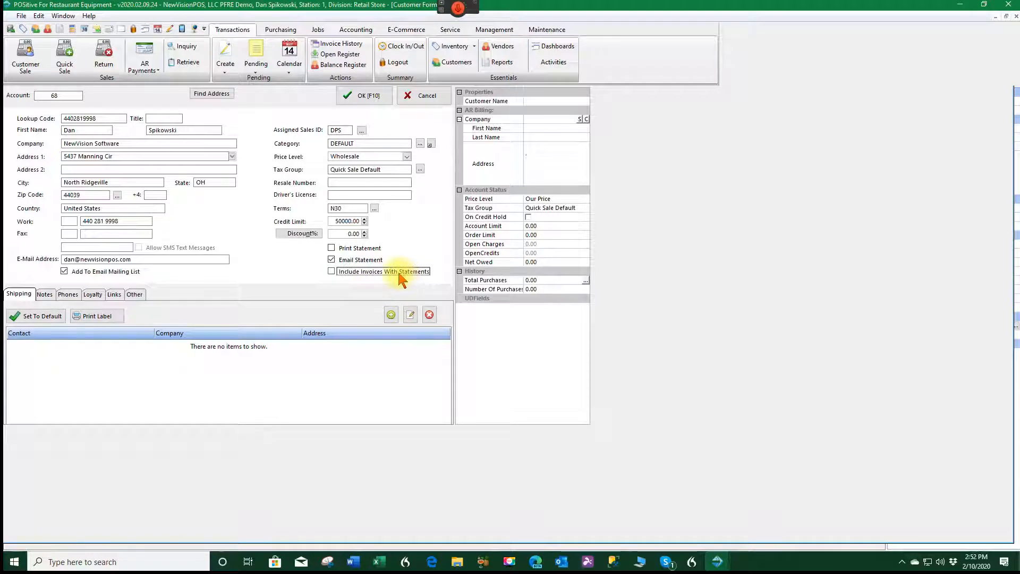
- Add a new Customer Note on the customer's Notes tab
{"action": "left_click", "coordinate": [45, 295]}
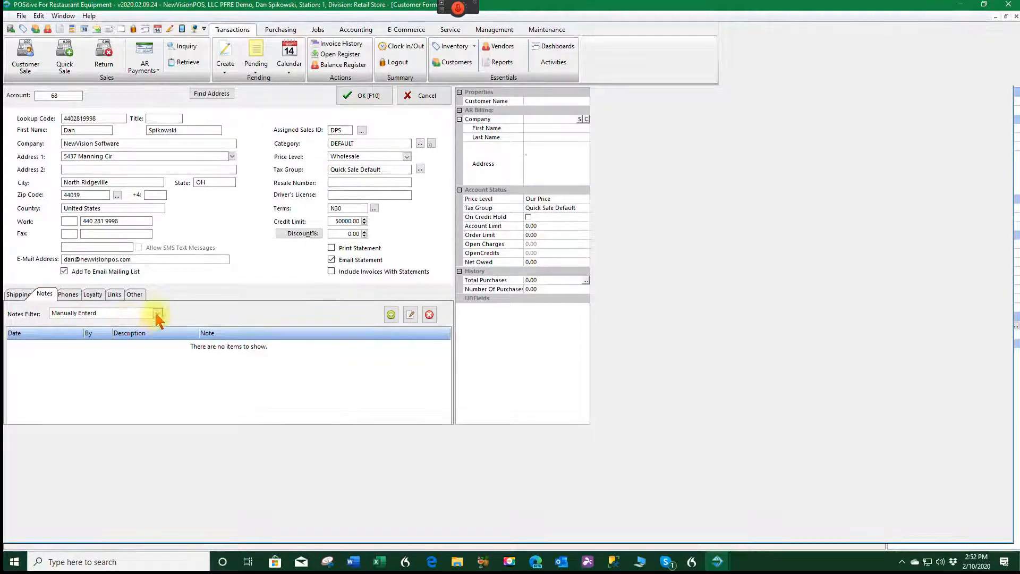
{"action": "left_click", "coordinate": [391, 316]}
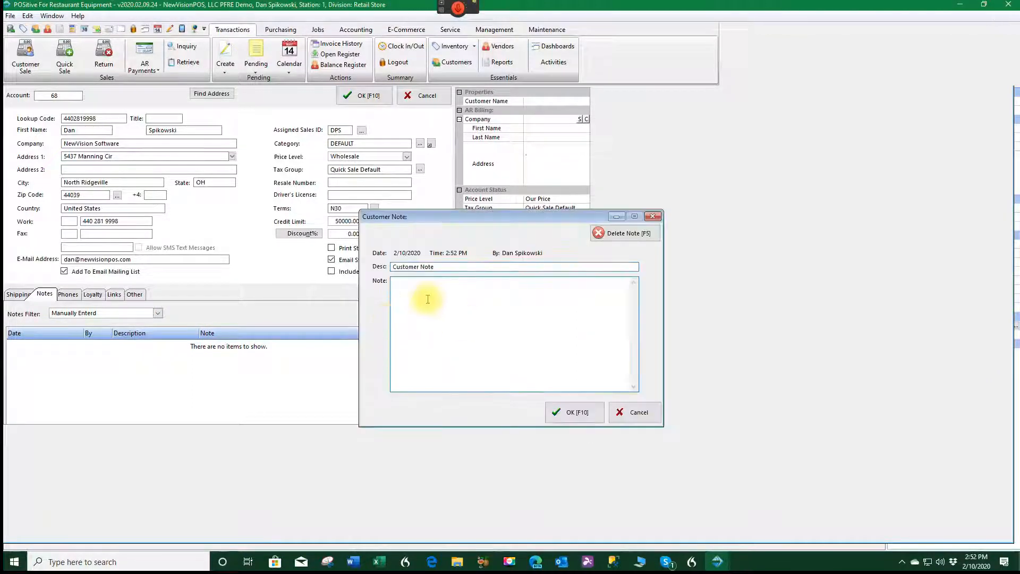
{"action": "left_click", "coordinate": [577, 413]}
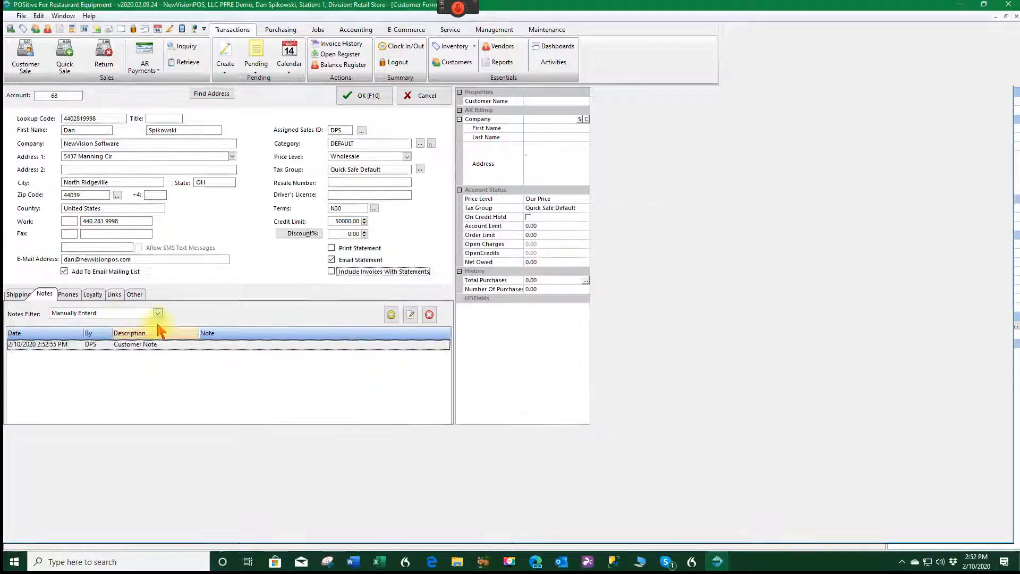
- Start a phone entry, discard it, and bring up the Loyalty programs
{"action": "left_click", "coordinate": [68, 296]}
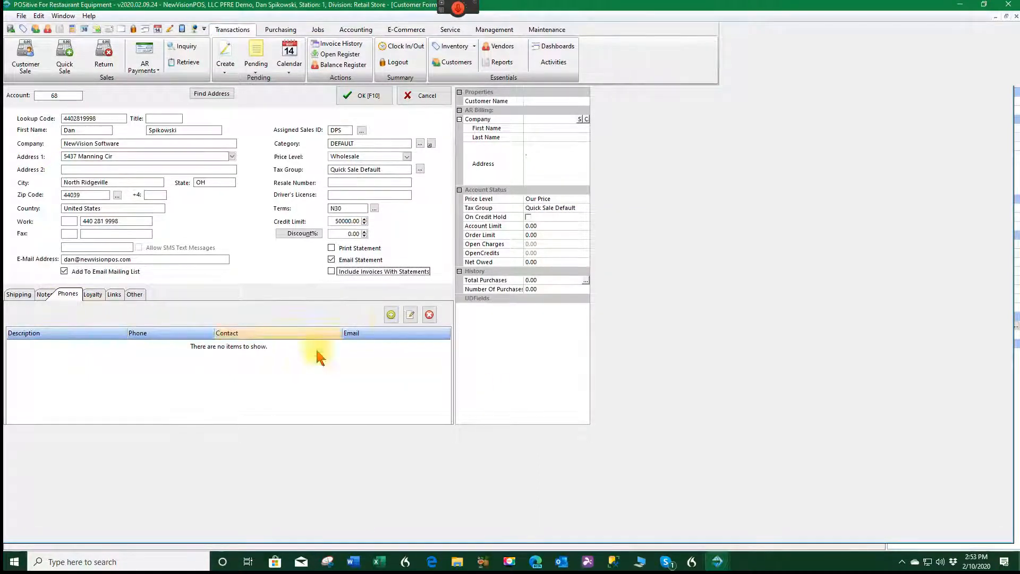
{"action": "left_click", "coordinate": [391, 315]}
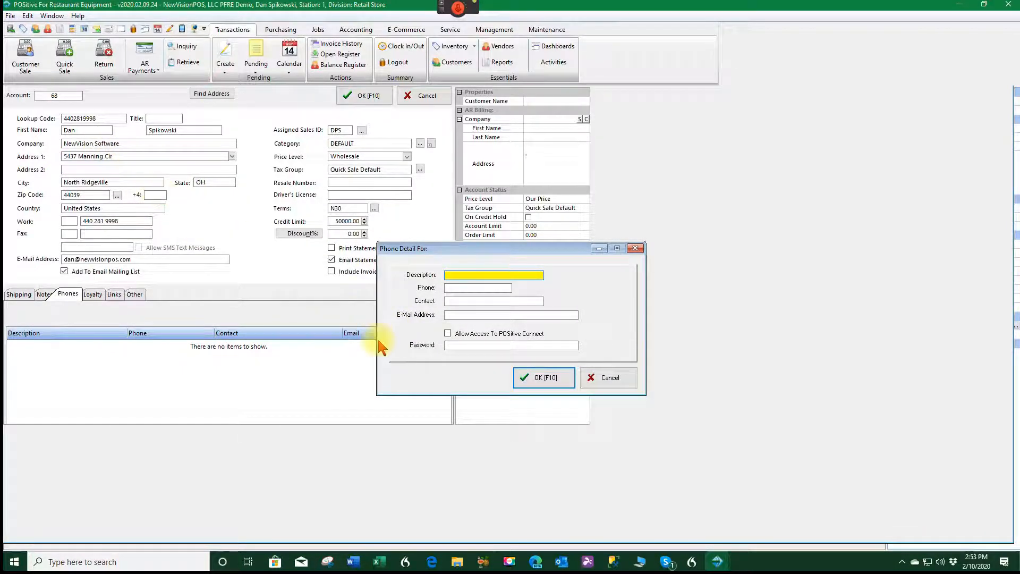
{"action": "left_click", "coordinate": [620, 382]}
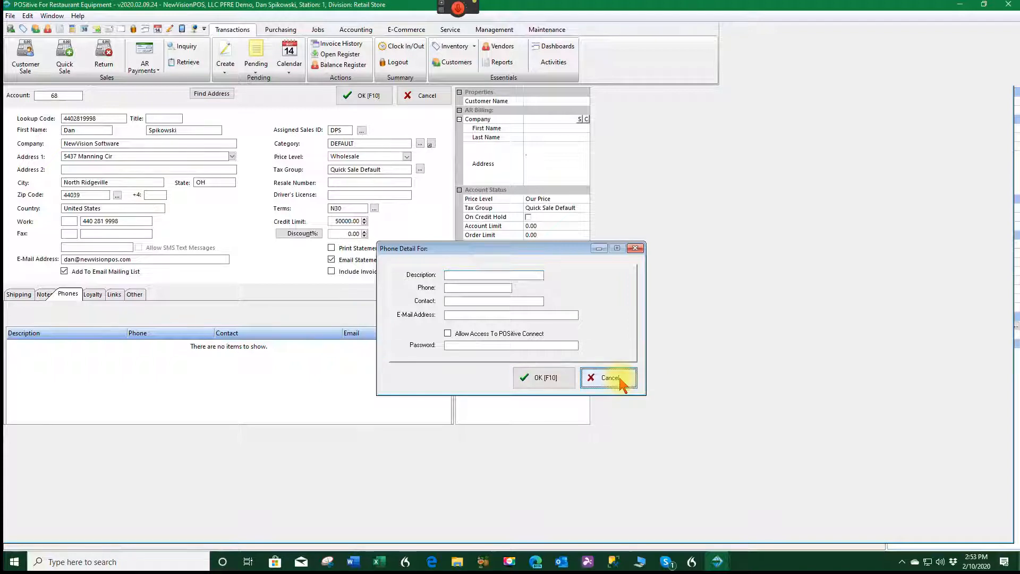
{"action": "left_click", "coordinate": [99, 295]}
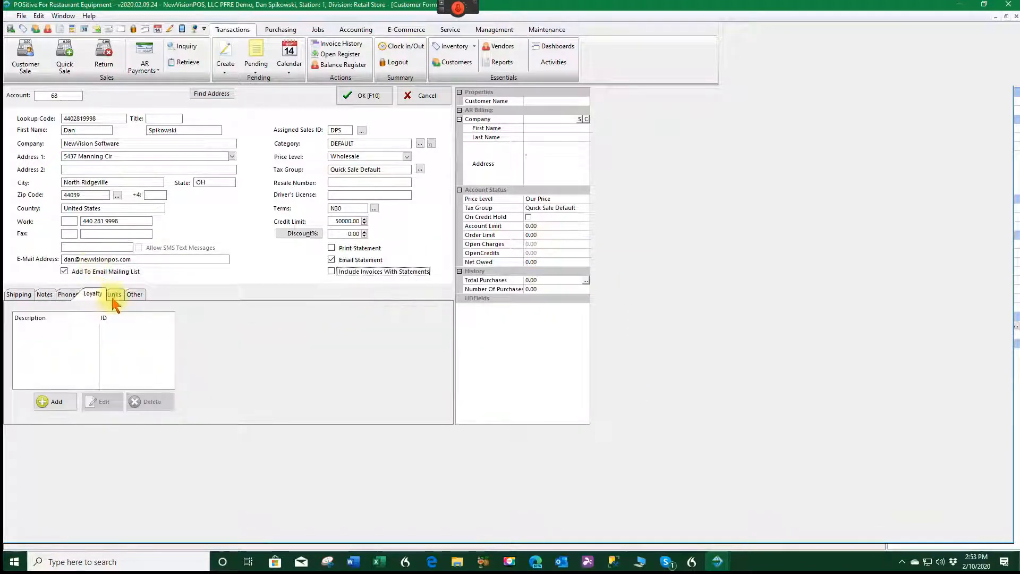
- Add a Frequent Buyer enrolment, then view the Head and Regional Office links (both None)
{"action": "left_click", "coordinate": [51, 401]}
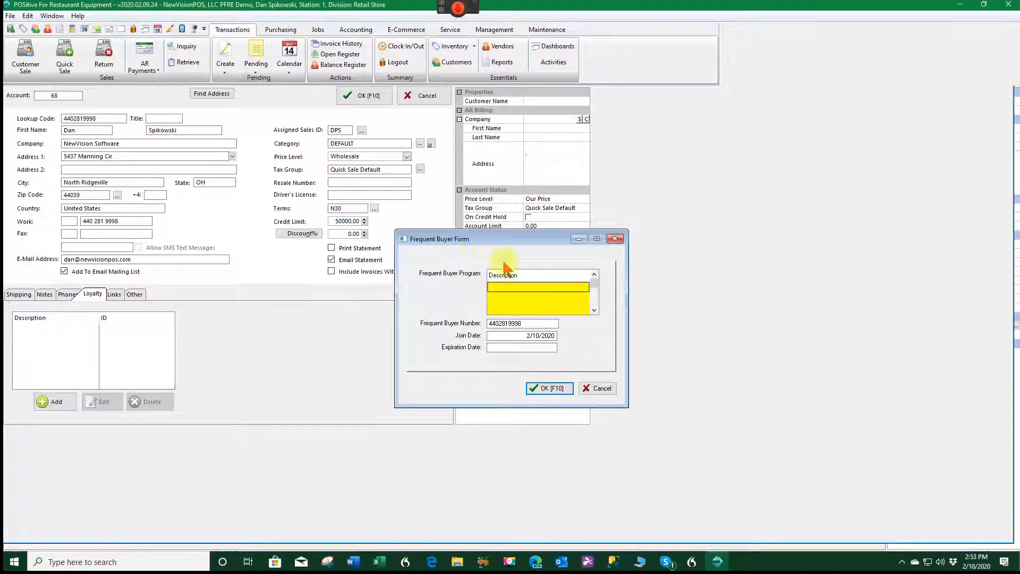
{"action": "left_click", "coordinate": [559, 389]}
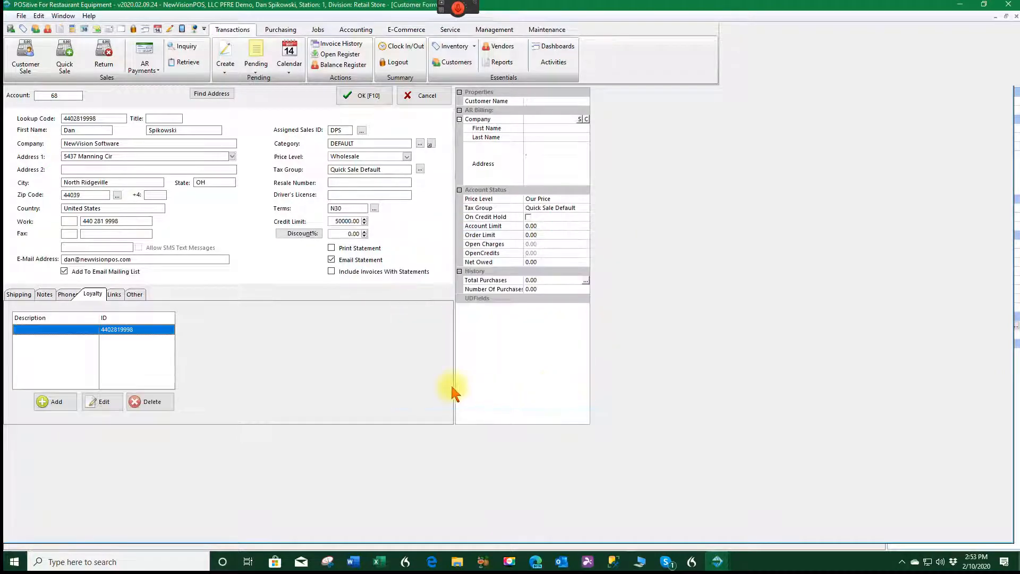
{"action": "left_click", "coordinate": [115, 295]}
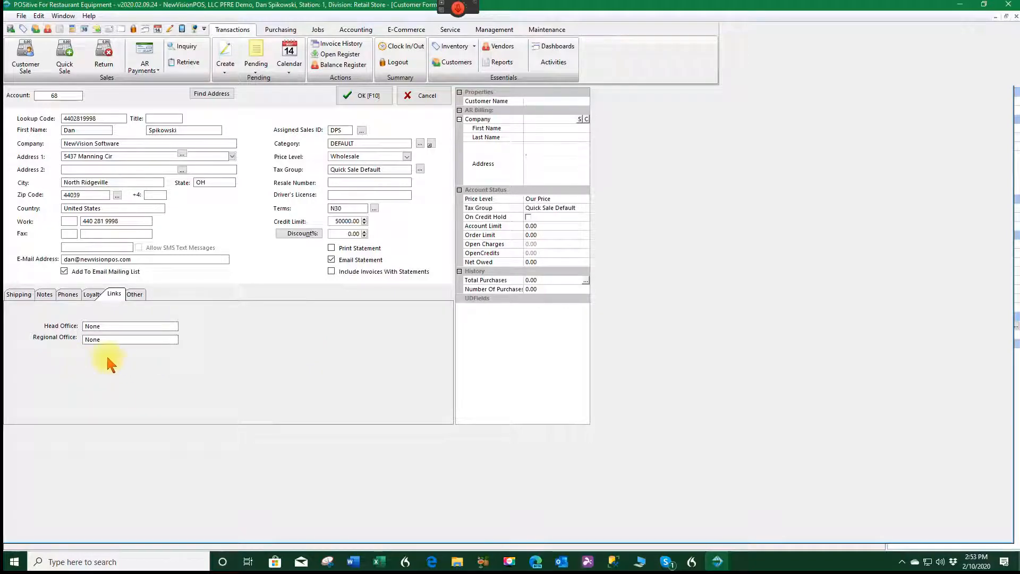
- View the Other options with United States address format, opening and cancelling Address Lookup
{"action": "left_click", "coordinate": [137, 295]}
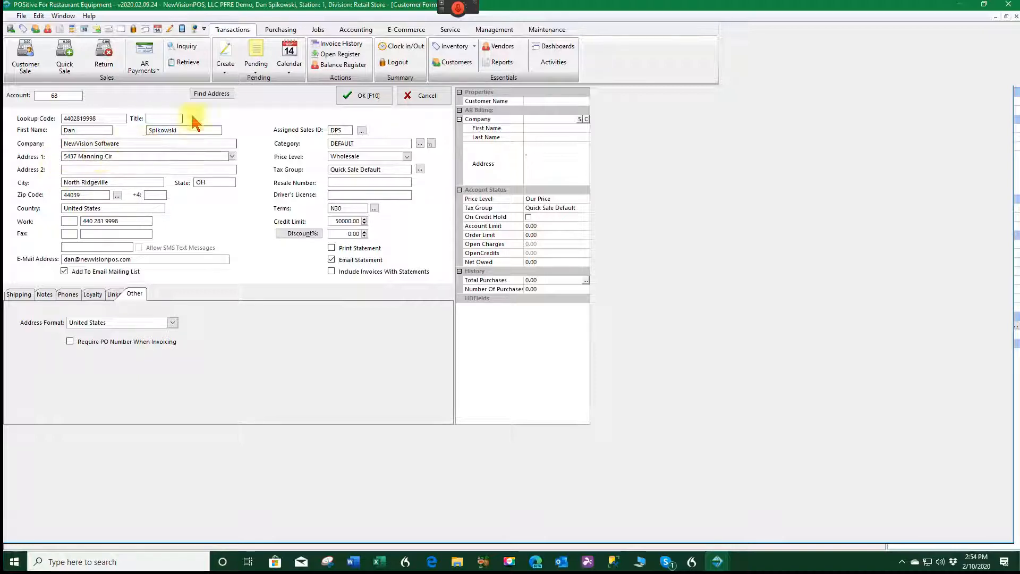
{"action": "left_click", "coordinate": [211, 94]}
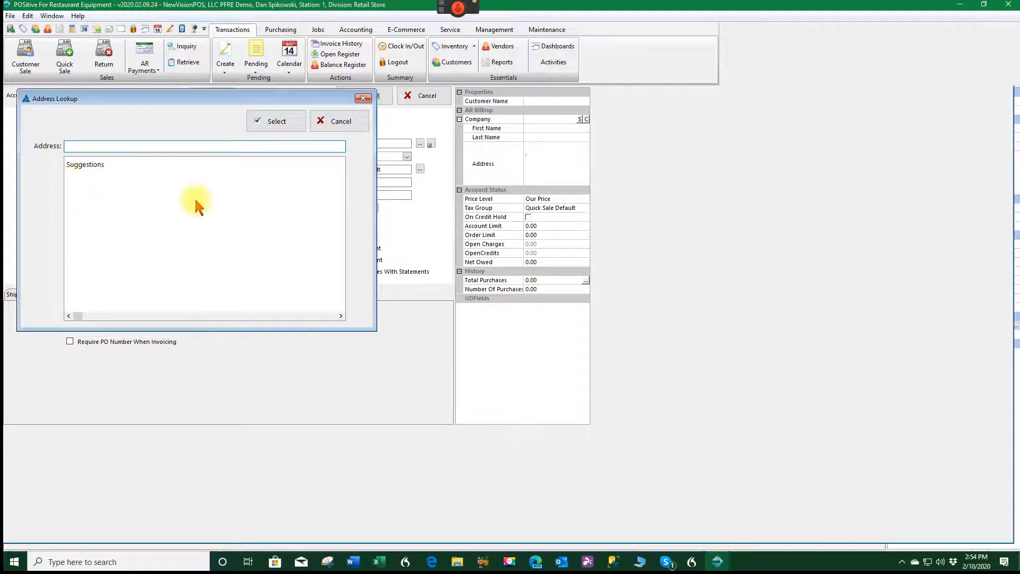
{"action": "left_click", "coordinate": [340, 121]}
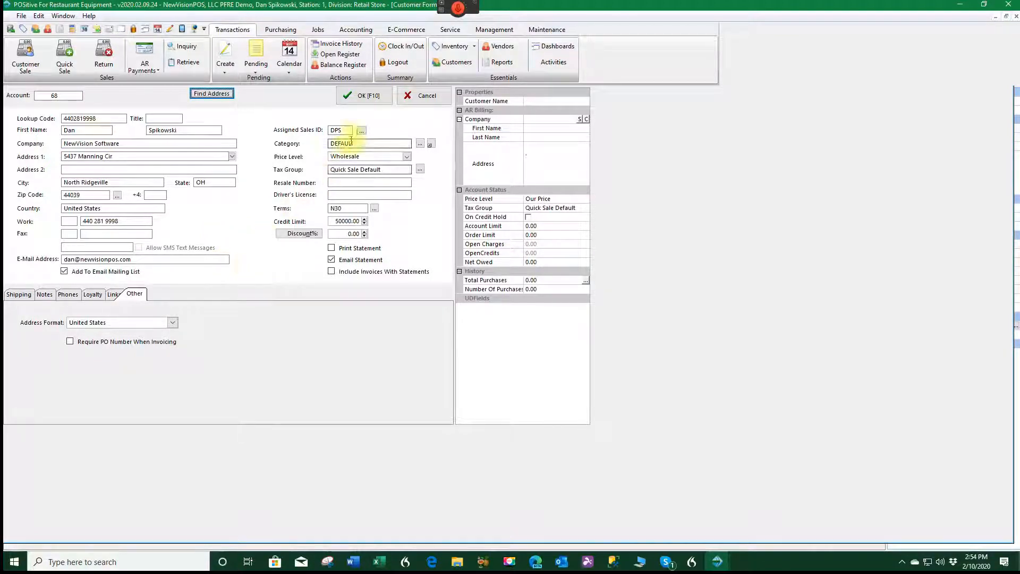
- Save the customer, add a second ship-to address for NewVision Software, and return to Details
{"action": "left_click", "coordinate": [361, 97]}
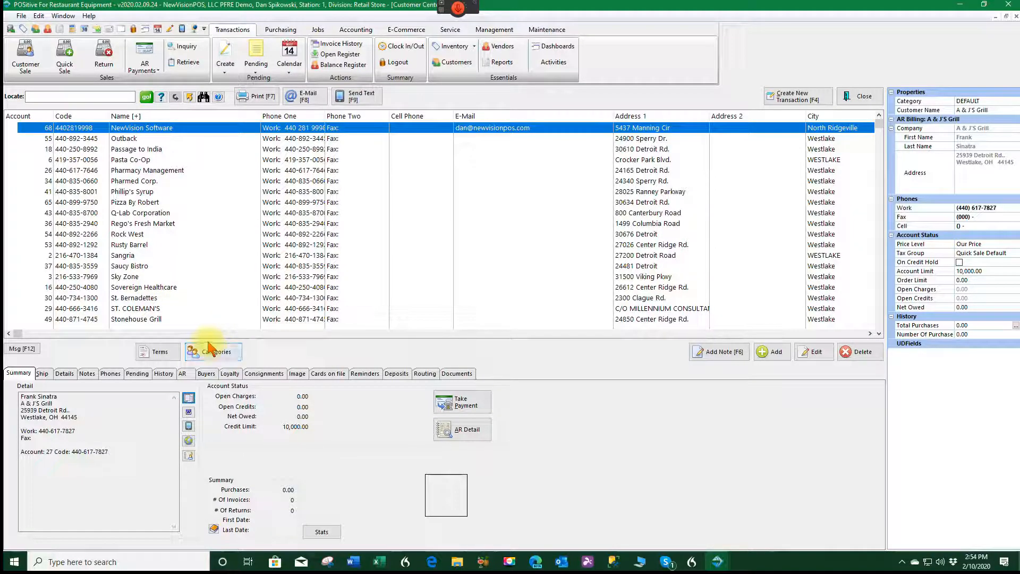
{"action": "left_click", "coordinate": [42, 374]}
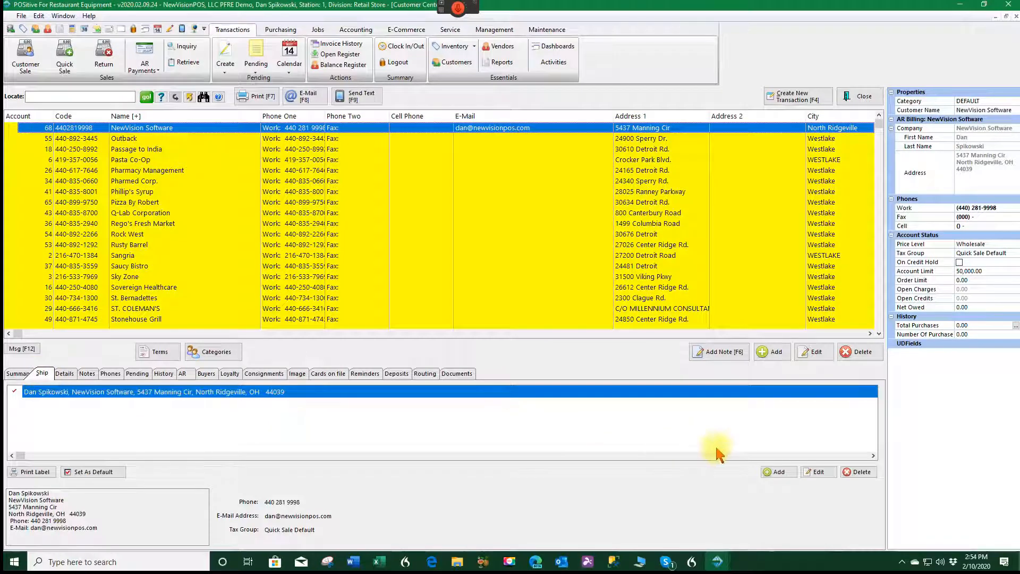
{"action": "left_click", "coordinate": [777, 472]}
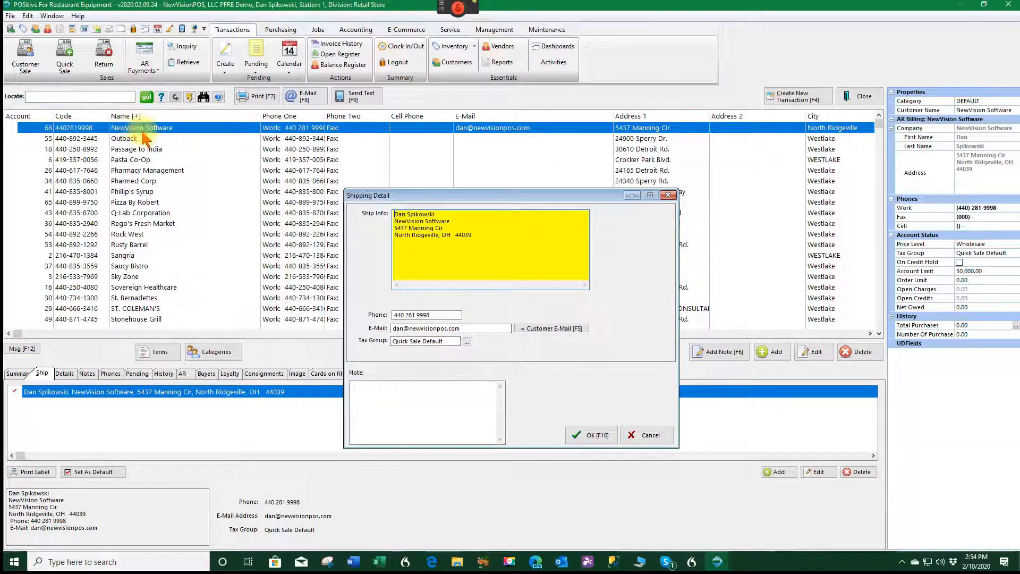
{"action": "left_click", "coordinate": [589, 436]}
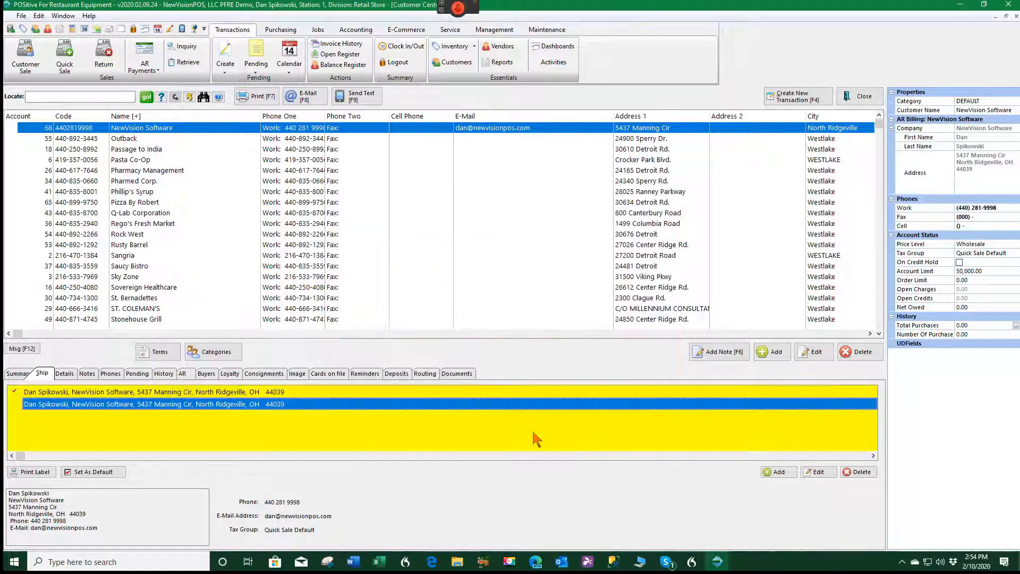
{"action": "left_click", "coordinate": [68, 375]}
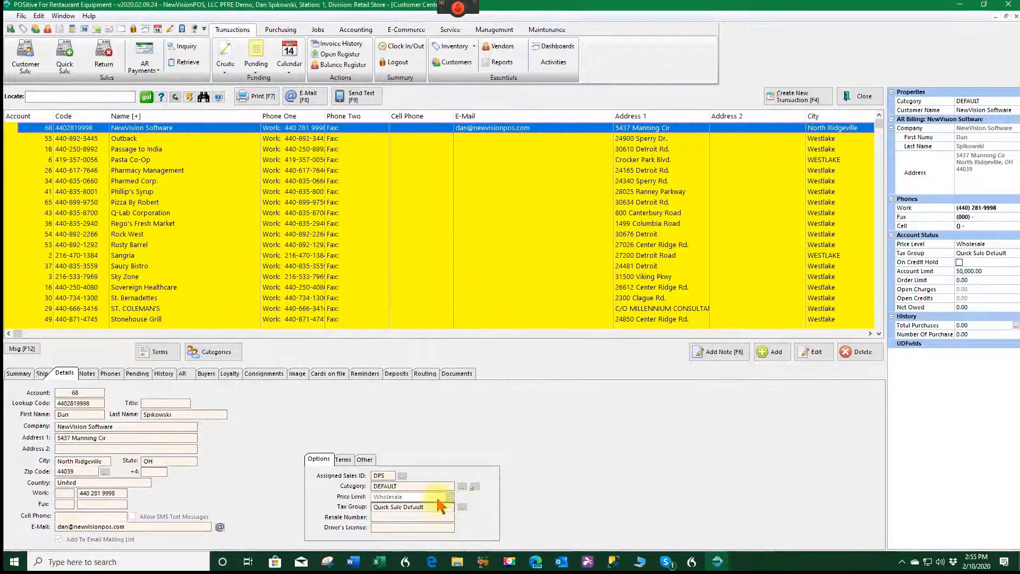
- Save a blank phone entry for NewVision Software and view its empty Pending transactions
{"action": "left_click", "coordinate": [88, 374]}
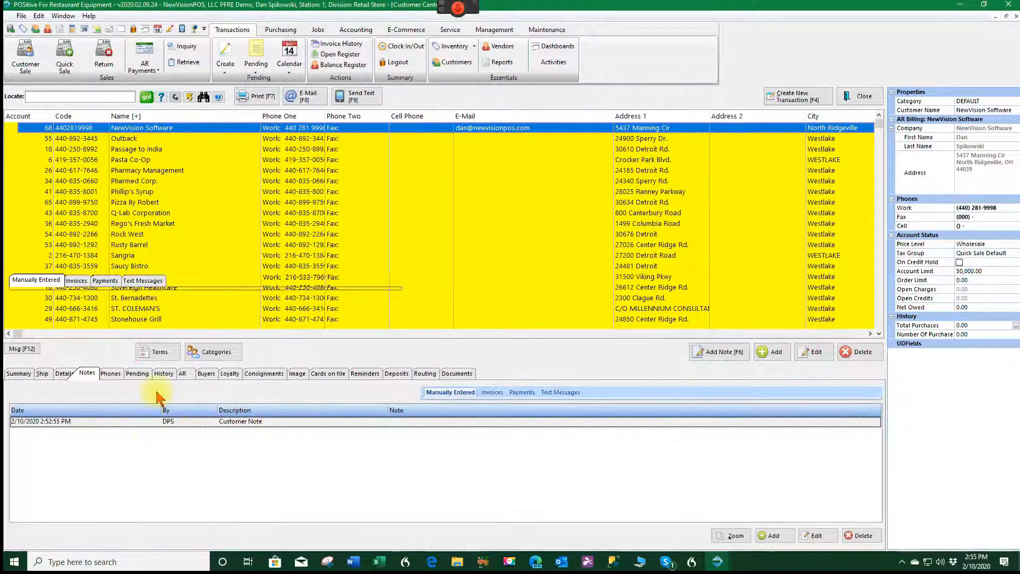
{"action": "left_click", "coordinate": [110, 373]}
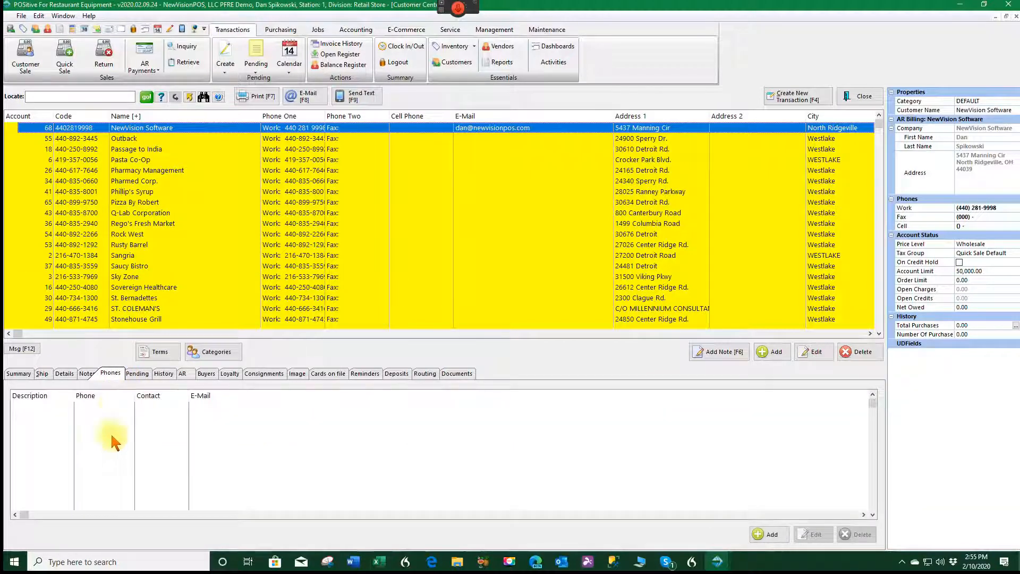
{"action": "left_click", "coordinate": [759, 536]}
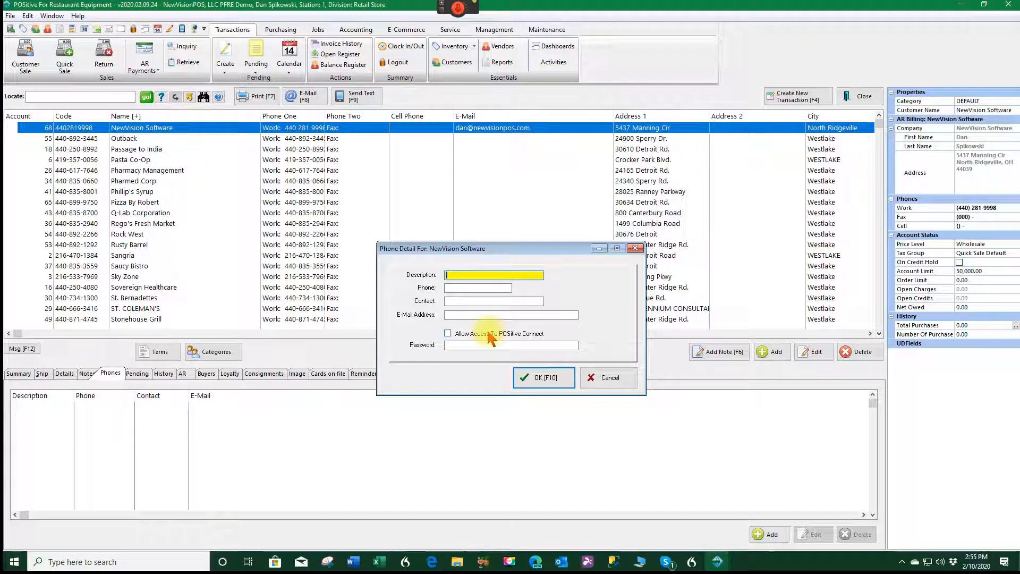
{"action": "left_click", "coordinate": [543, 377]}
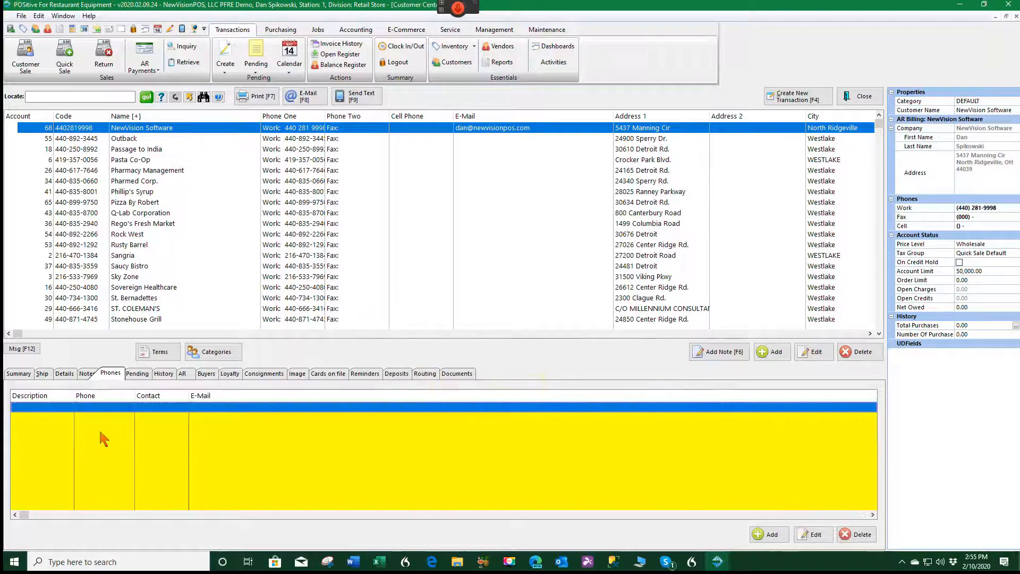
{"action": "left_click", "coordinate": [137, 373]}
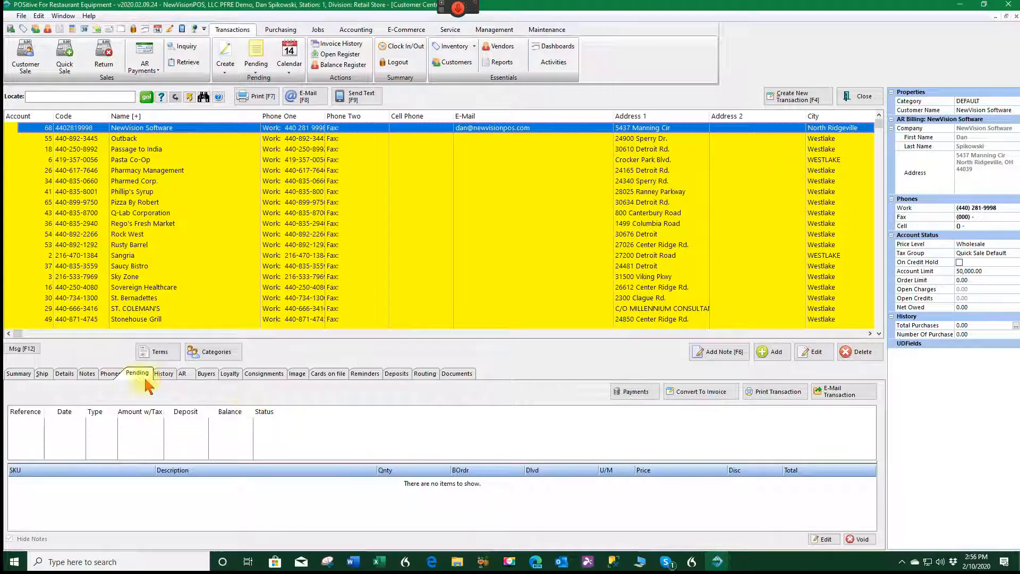
- Review the customer's history: Items Purchased, Items Serviced and Checks Written
{"action": "left_click", "coordinate": [163, 373]}
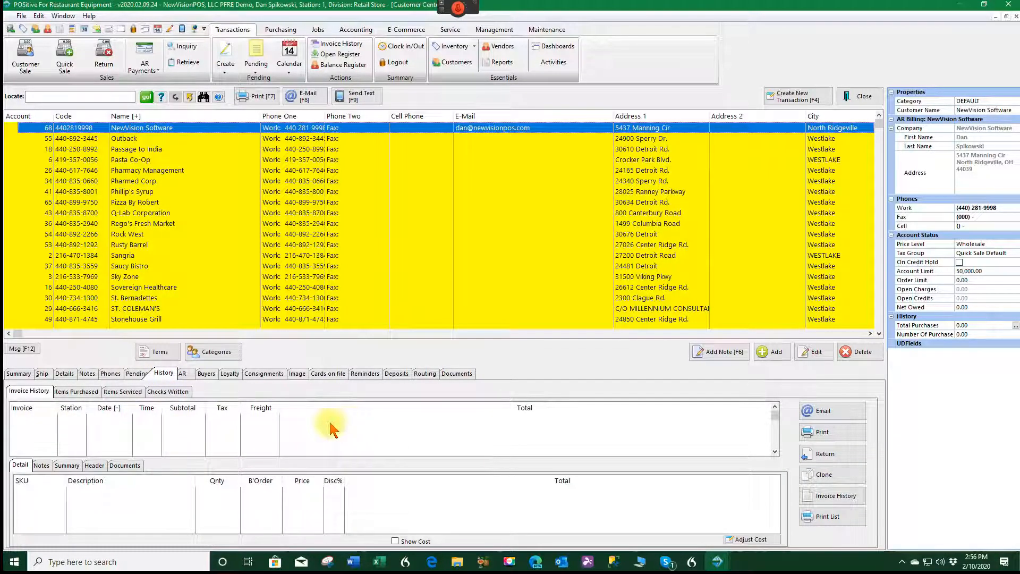
{"action": "left_click", "coordinate": [80, 393]}
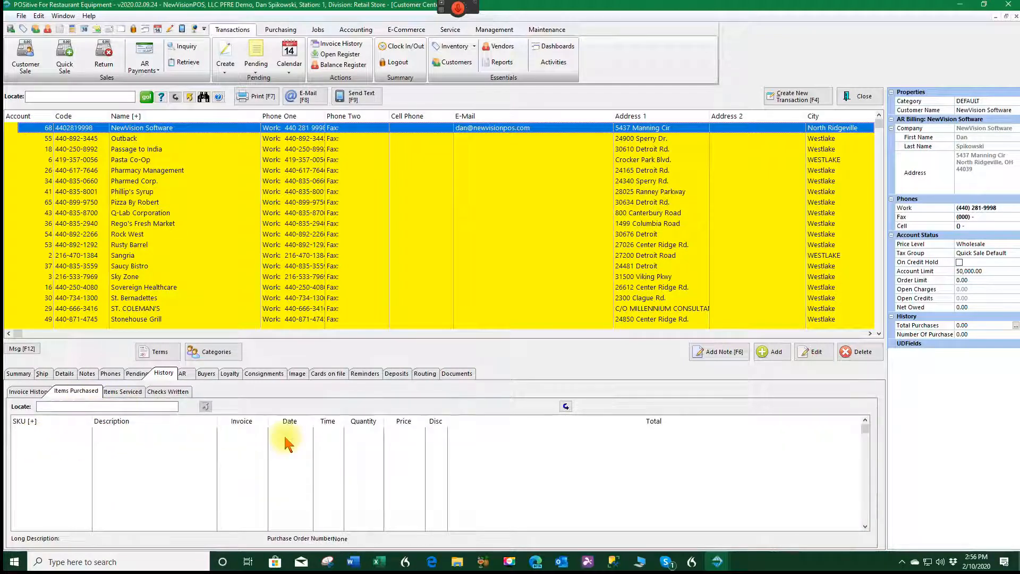
{"action": "left_click", "coordinate": [125, 394]}
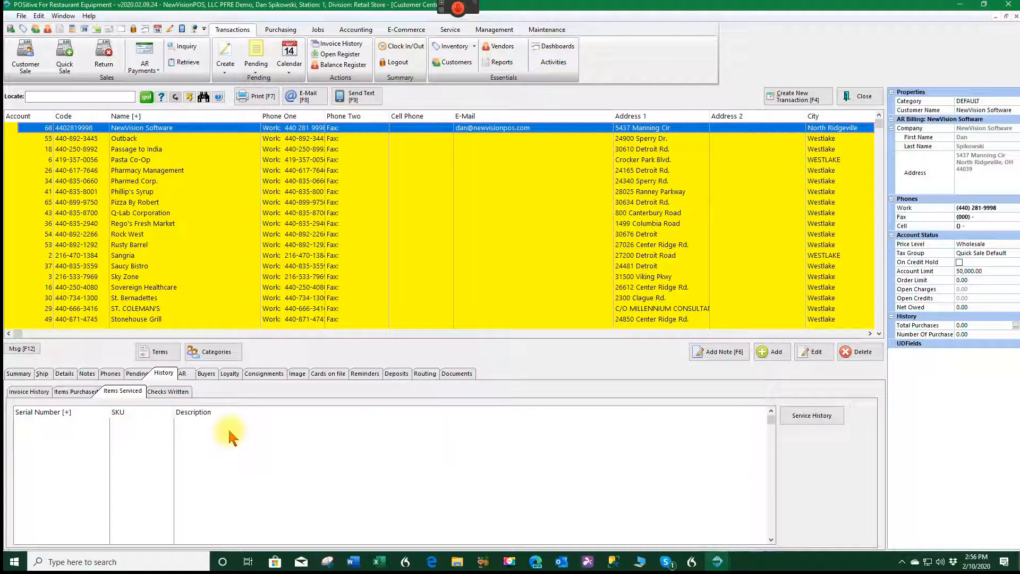
{"action": "left_click", "coordinate": [162, 391]}
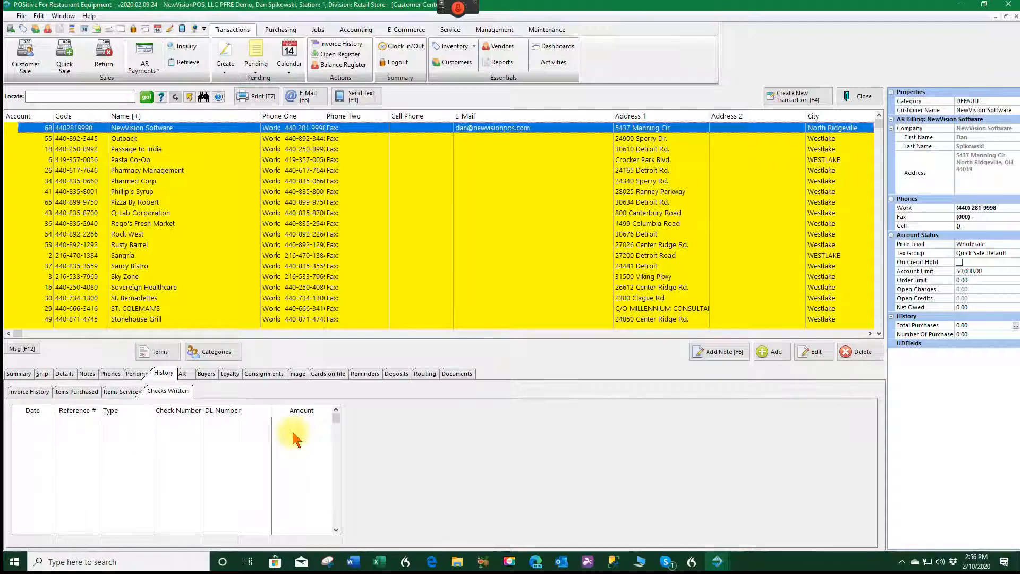
- Check the AR, Buyers, Loyalty and Consignments tabs, ending on the empty Image page
{"action": "left_click", "coordinate": [183, 374]}
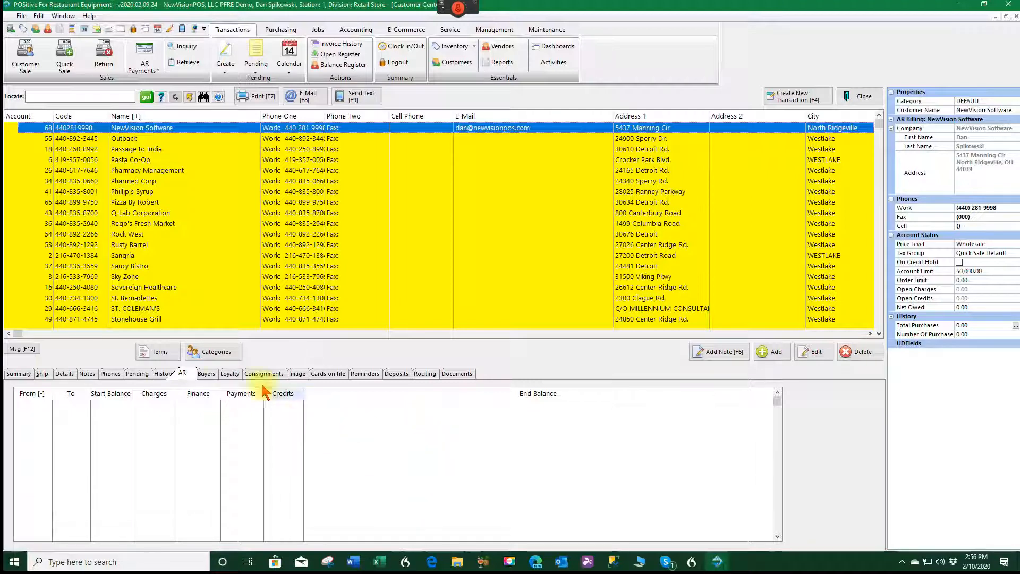
{"action": "left_click", "coordinate": [206, 372]}
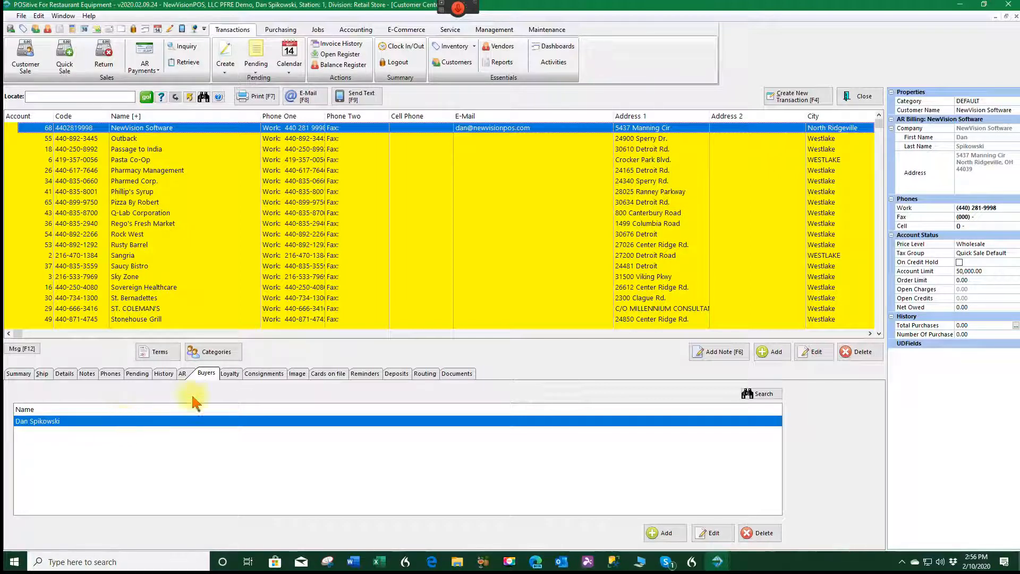
{"action": "left_click", "coordinate": [229, 373]}
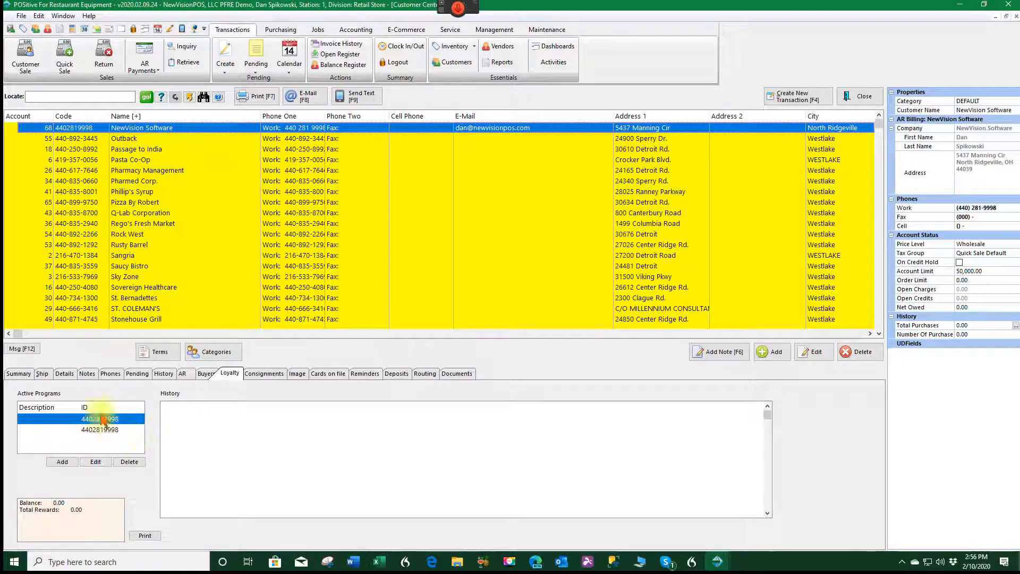
{"action": "left_click", "coordinate": [266, 374]}
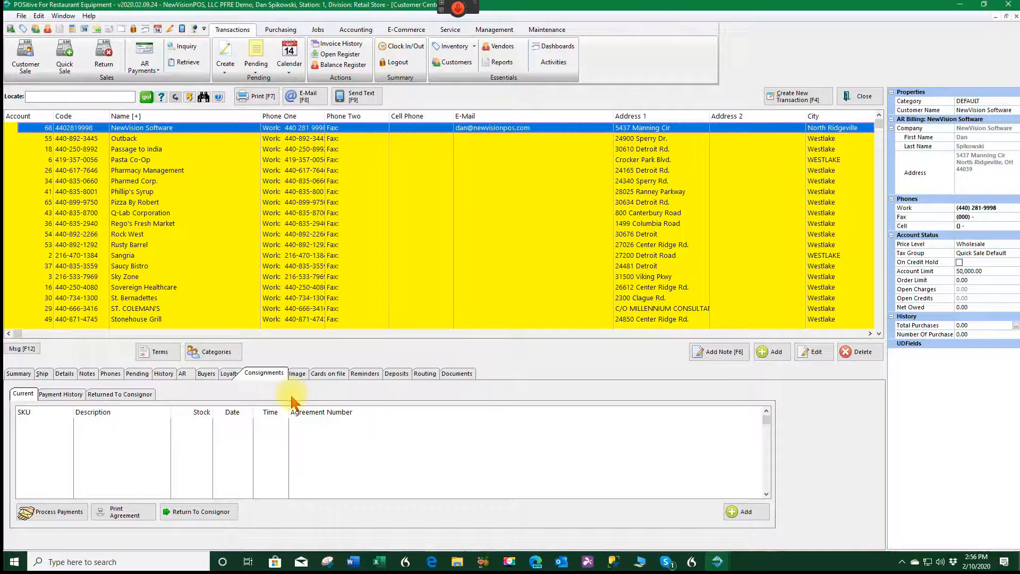
{"action": "left_click", "coordinate": [297, 374]}
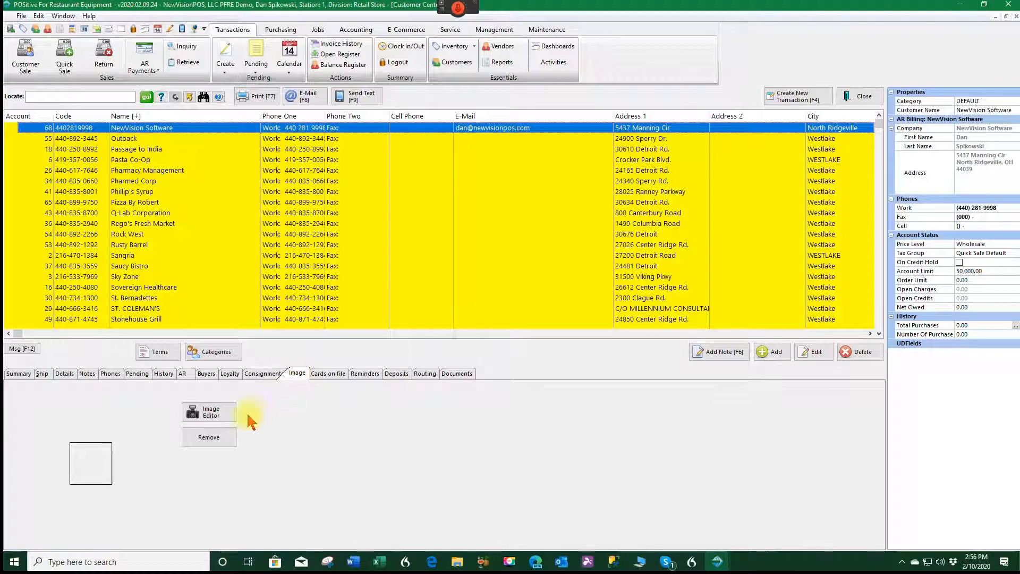
- Try a webcam photo in Image Editor, dismiss the no-webcam failure, then show Cards on file
{"action": "left_click", "coordinate": [212, 416]}
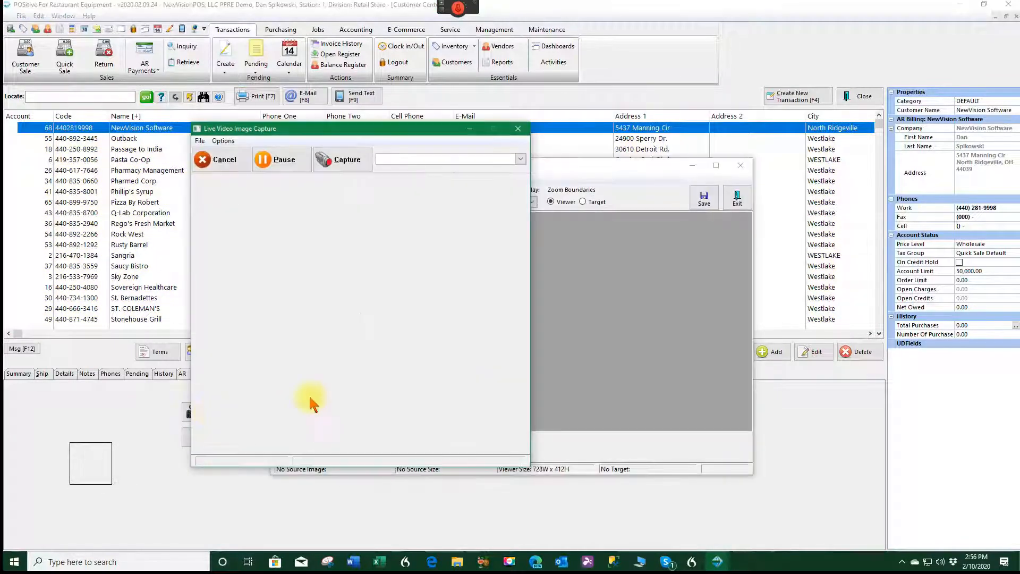
{"action": "left_click", "coordinate": [232, 161]}
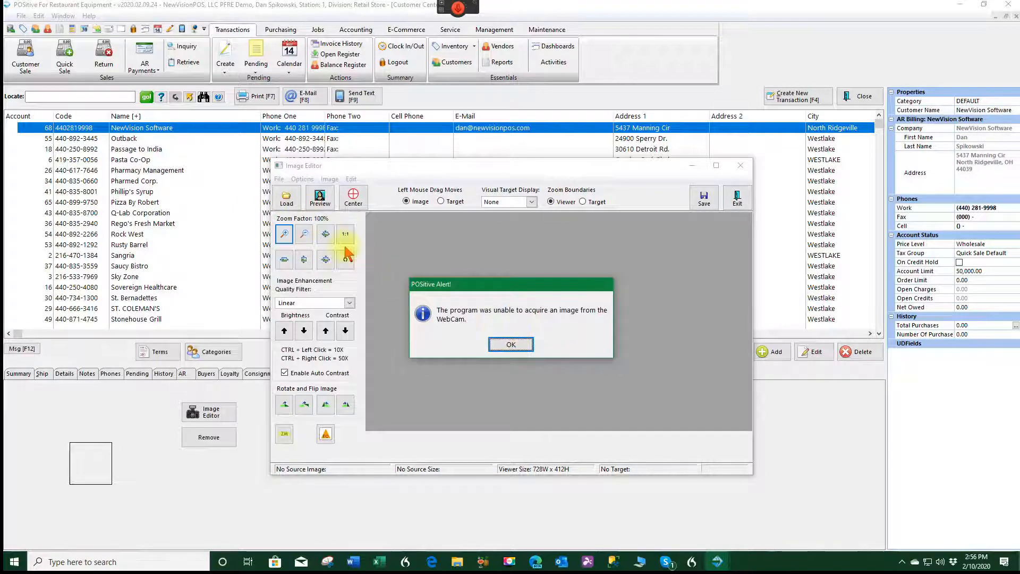
{"action": "left_click", "coordinate": [510, 344]}
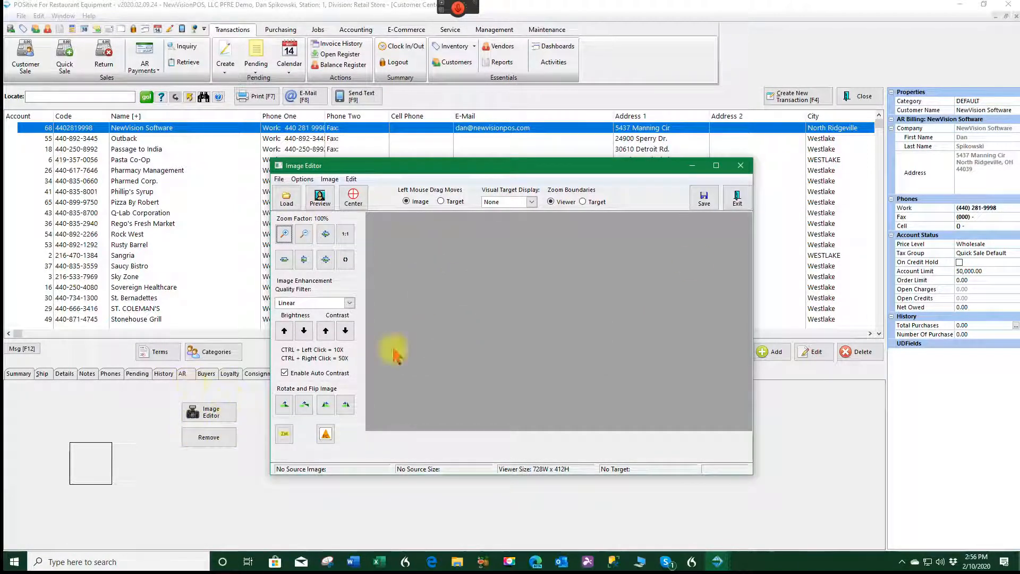
{"action": "left_click", "coordinate": [743, 166]}
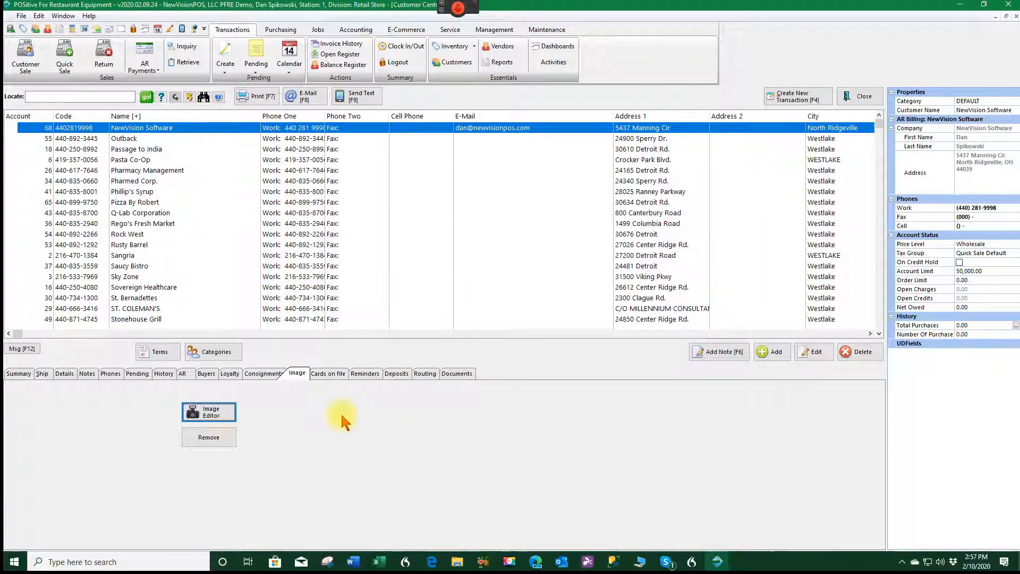
{"action": "left_click", "coordinate": [328, 375]}
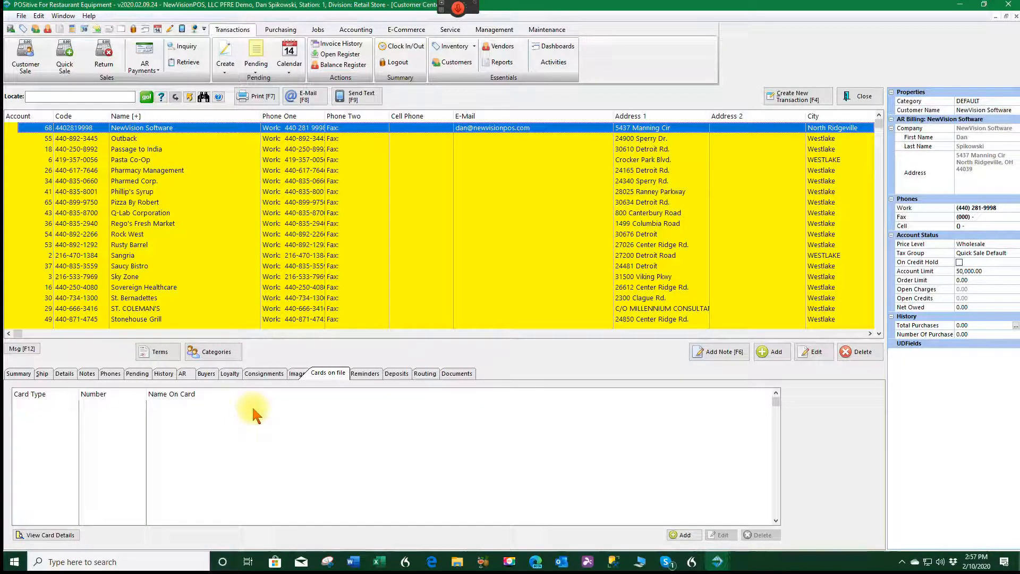
- Attempt an empty-summary reminder and cancel it, then view the Deposits and Routing pages
{"action": "left_click", "coordinate": [365, 373]}
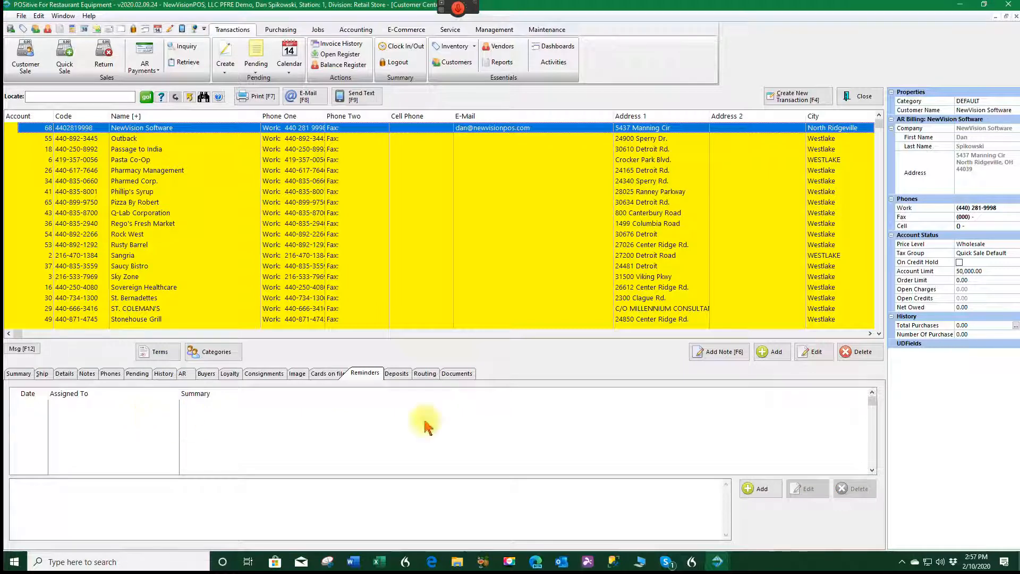
{"action": "left_click", "coordinate": [754, 488]}
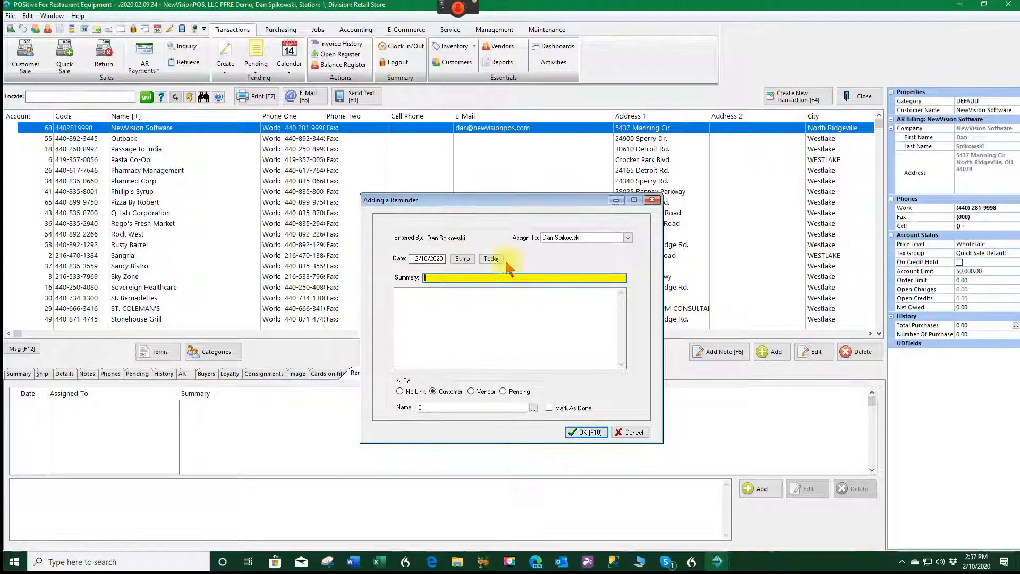
{"action": "left_click", "coordinate": [580, 433]}
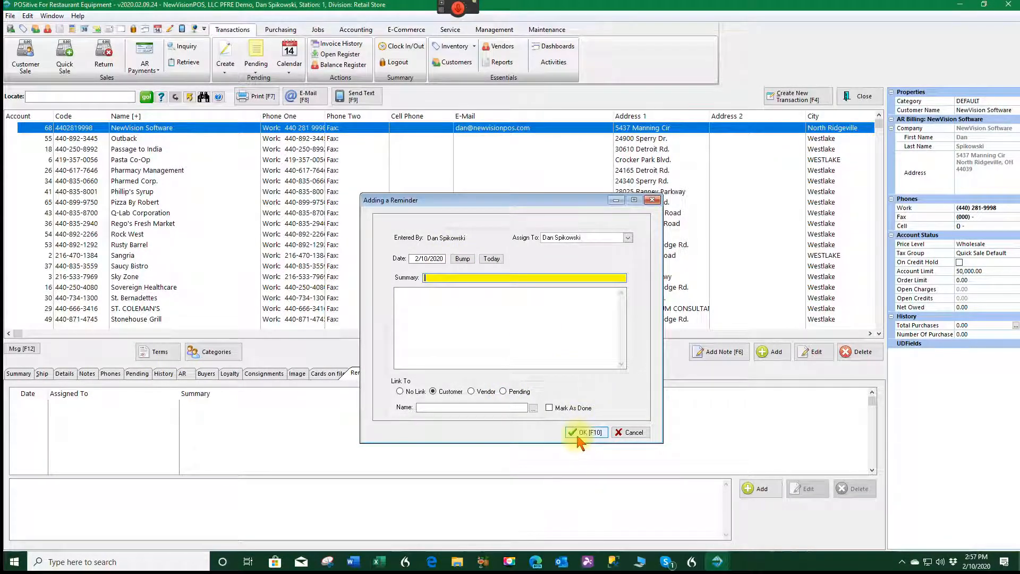
{"action": "left_click", "coordinate": [585, 433]}
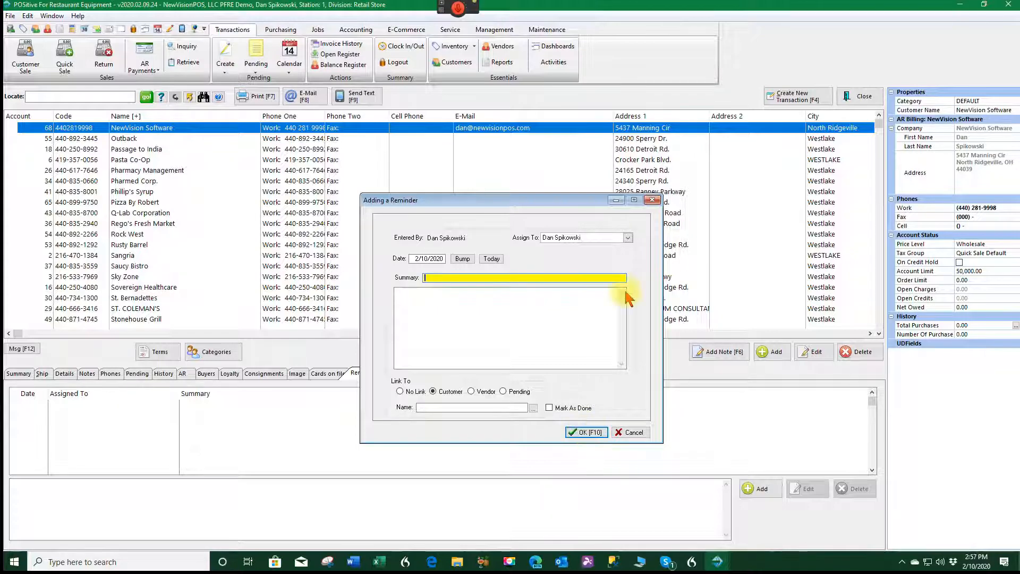
{"action": "left_click", "coordinate": [632, 432]}
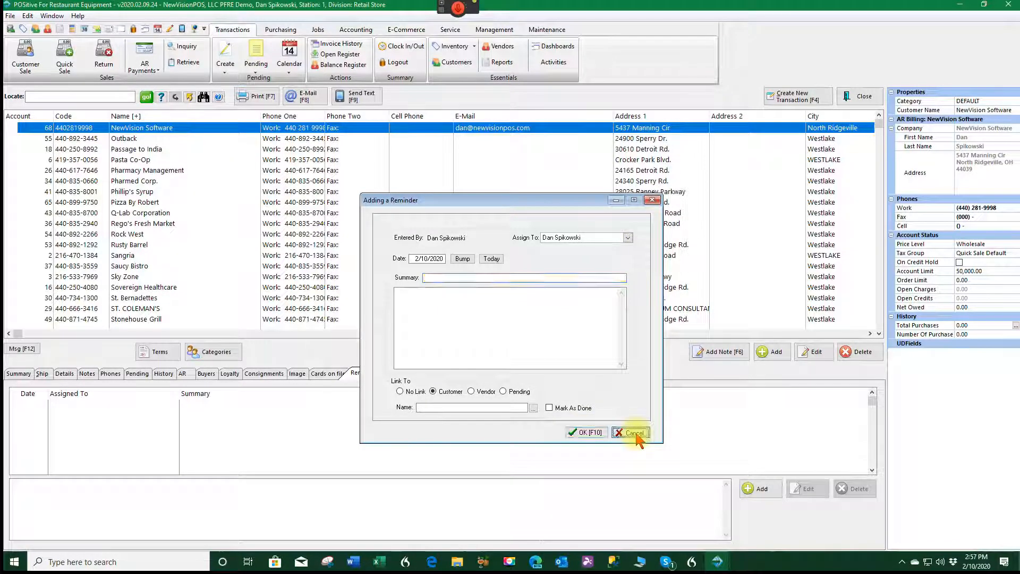
{"action": "left_click", "coordinate": [395, 374]}
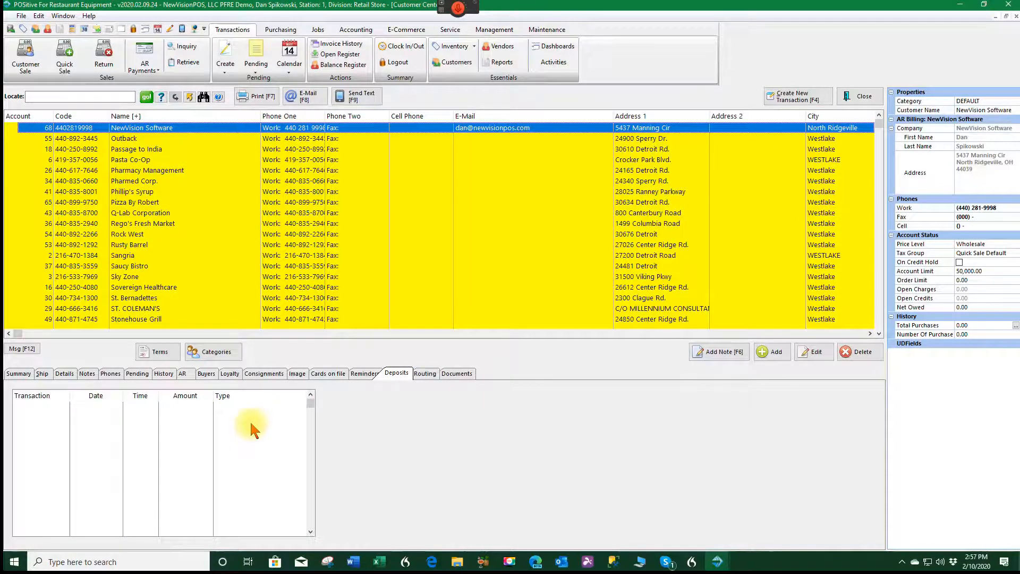
{"action": "left_click", "coordinate": [425, 374]}
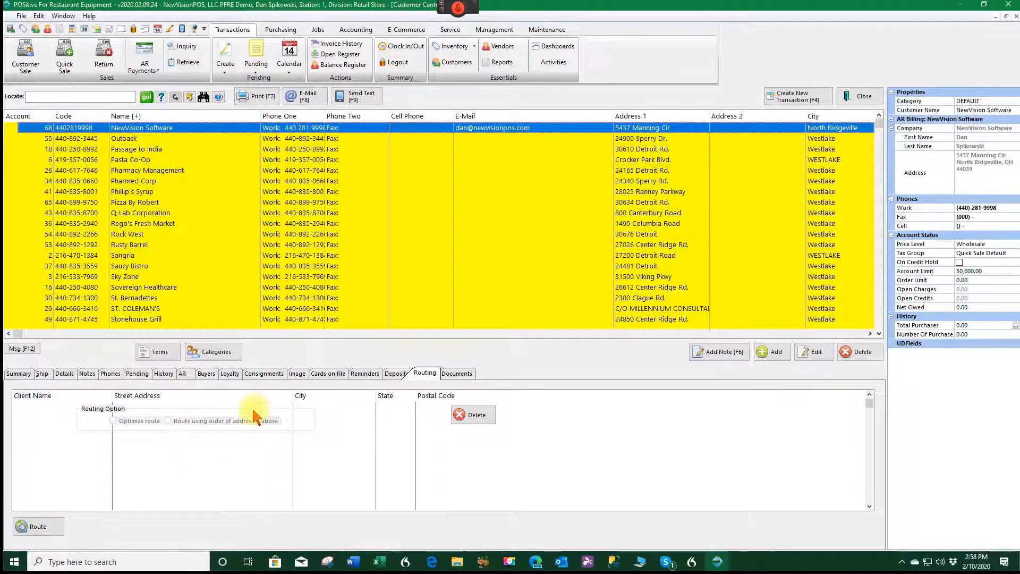
- Open the customer's empty Documents list and cancel the Add Document choices
{"action": "left_click", "coordinate": [456, 374]}
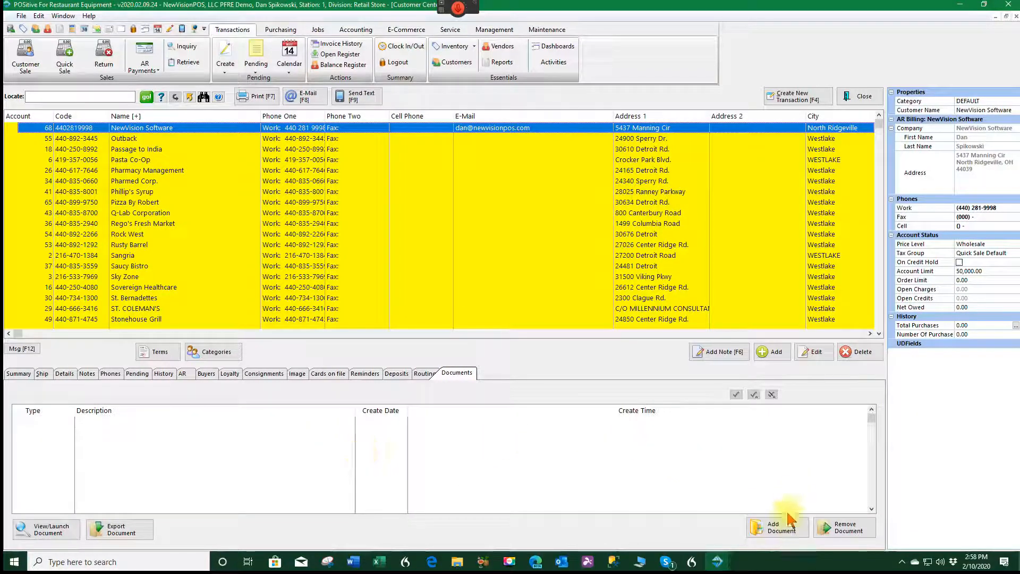
{"action": "left_click", "coordinate": [780, 527]}
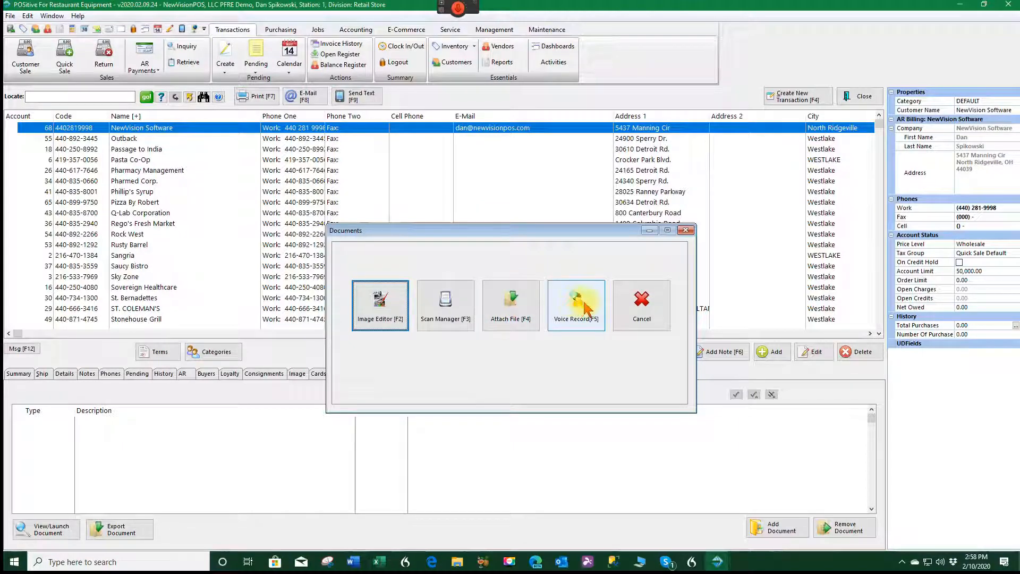
{"action": "left_click", "coordinate": [642, 305]}
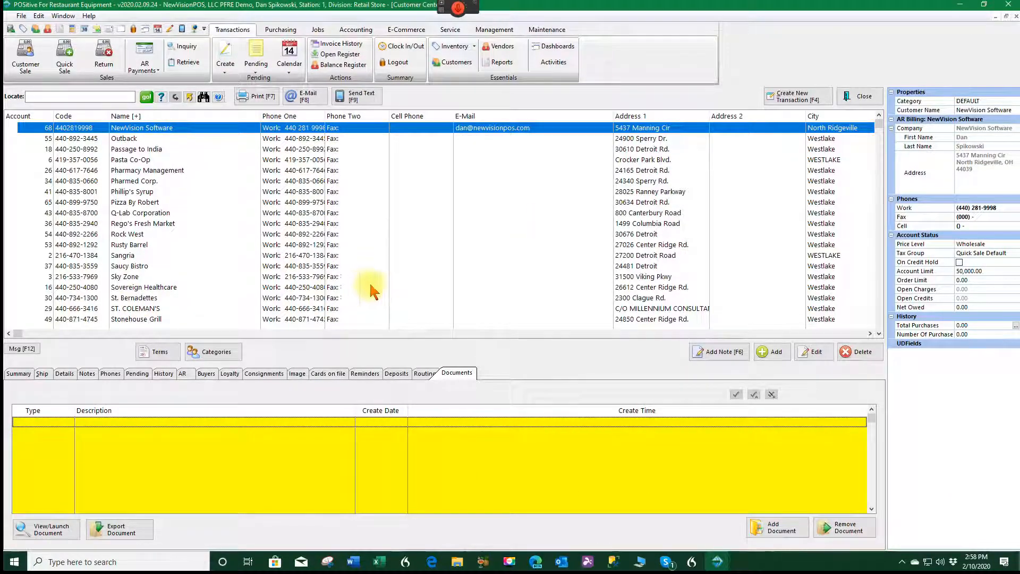
{"action": "left_click", "coordinate": [357, 99]}
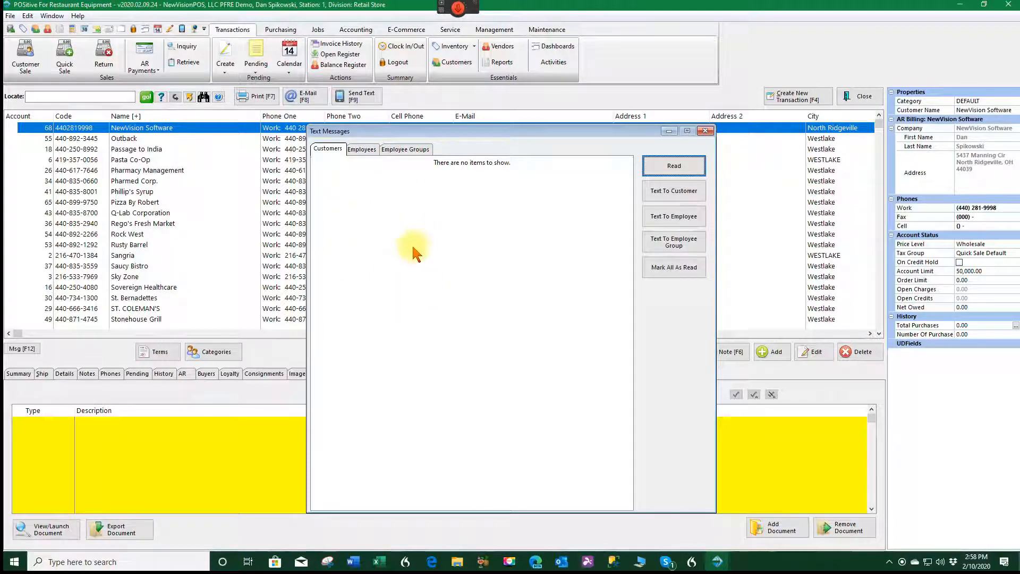
{"action": "left_click", "coordinate": [704, 131]}
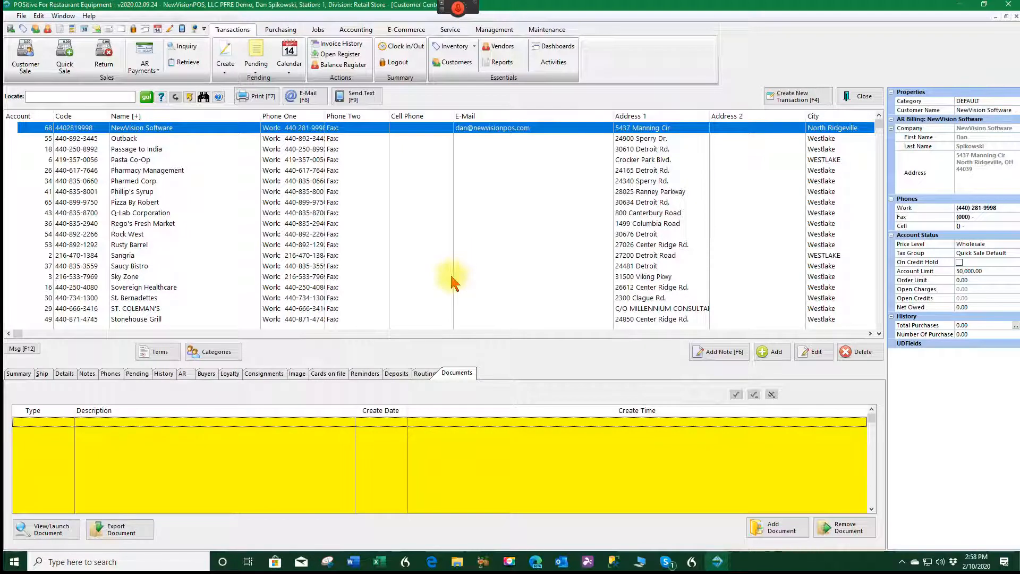